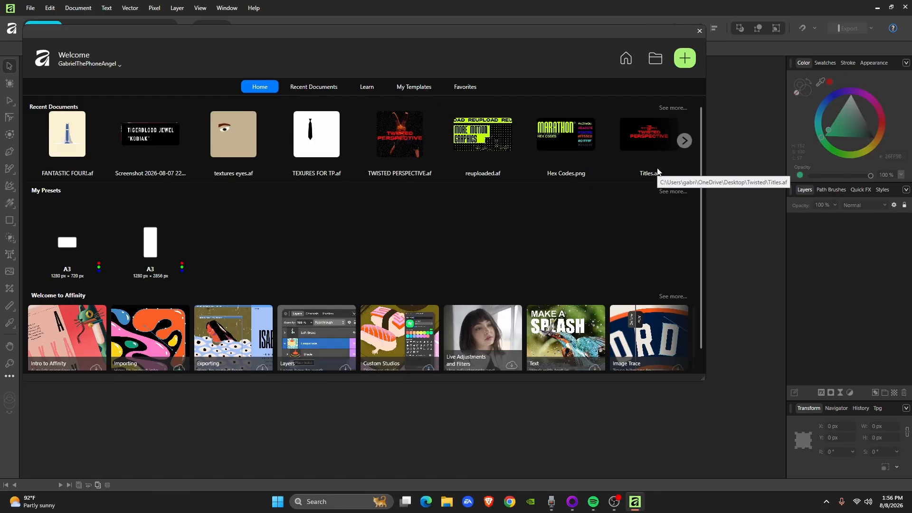
- Start a new document and choose the FHD 1080p preset from the Video and Web presets
click(679, 61)
scroll(272, 183, down, 6)
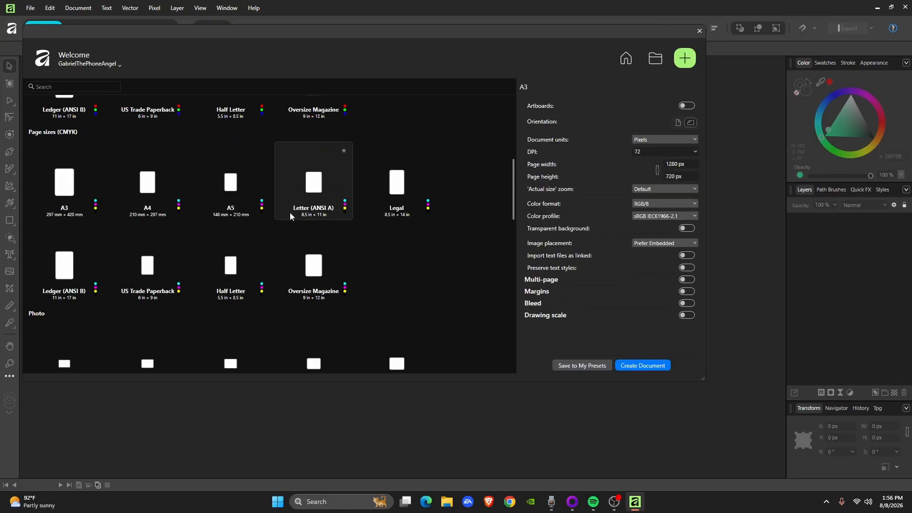
scroll(289, 216, down, 3)
scroll(298, 246, up, 5)
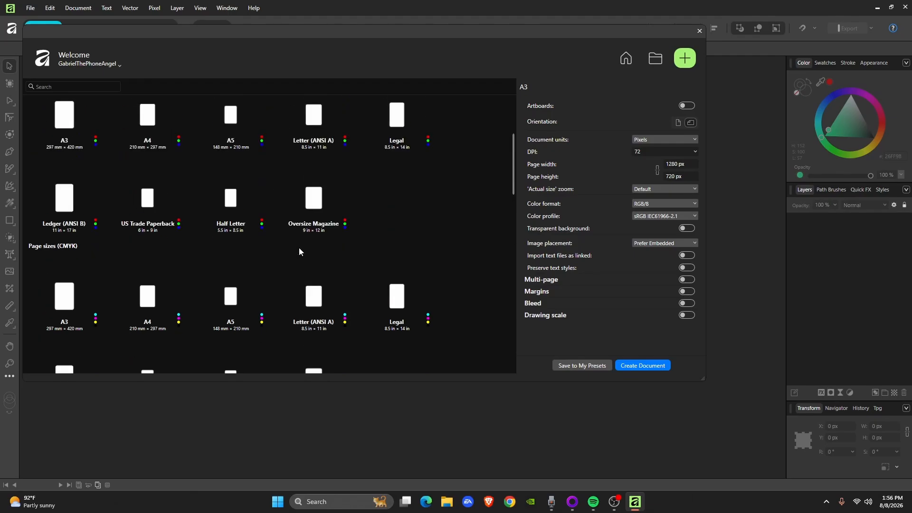
scroll(299, 247, up, 3)
scroll(243, 222, down, 5)
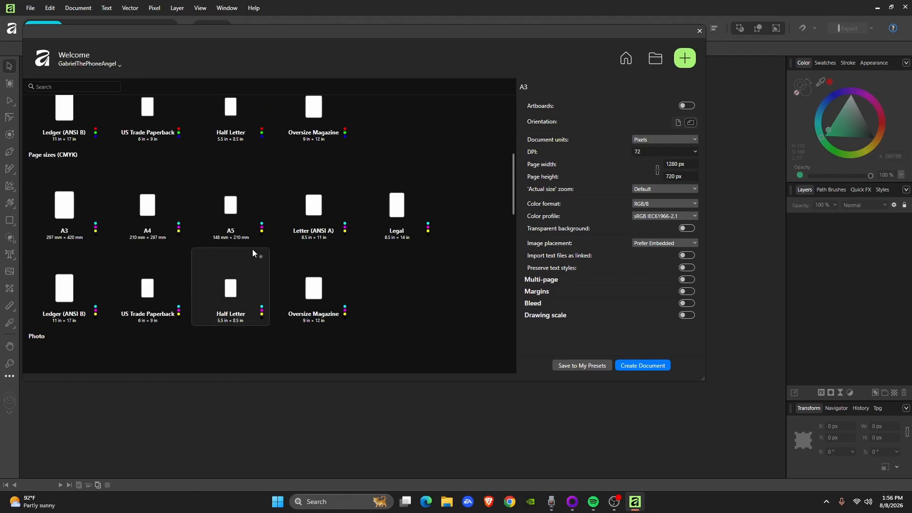
scroll(253, 253, down, 10)
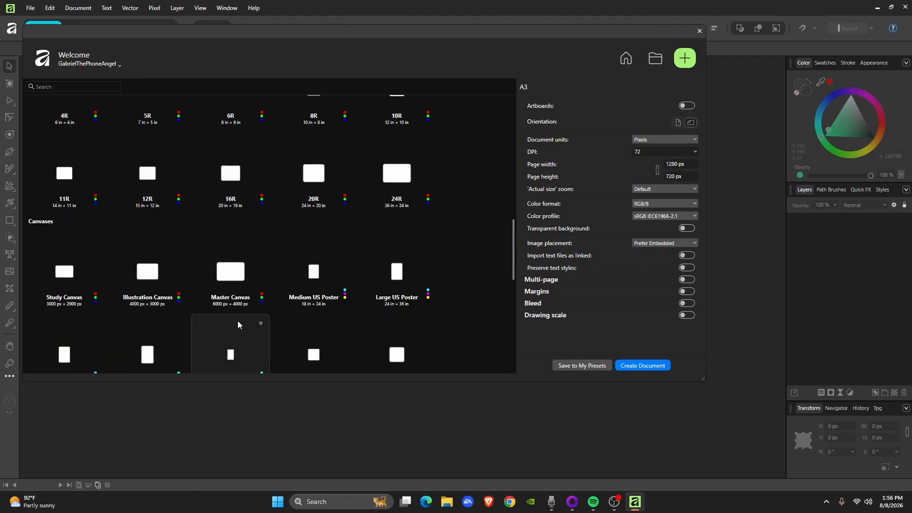
scroll(237, 324, down, 5)
scroll(273, 274, down, 2)
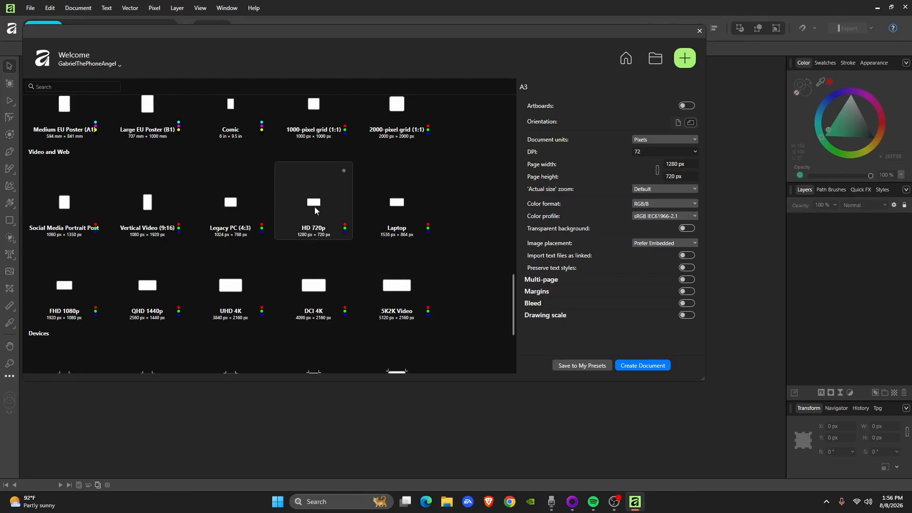
scroll(317, 232, down, 2)
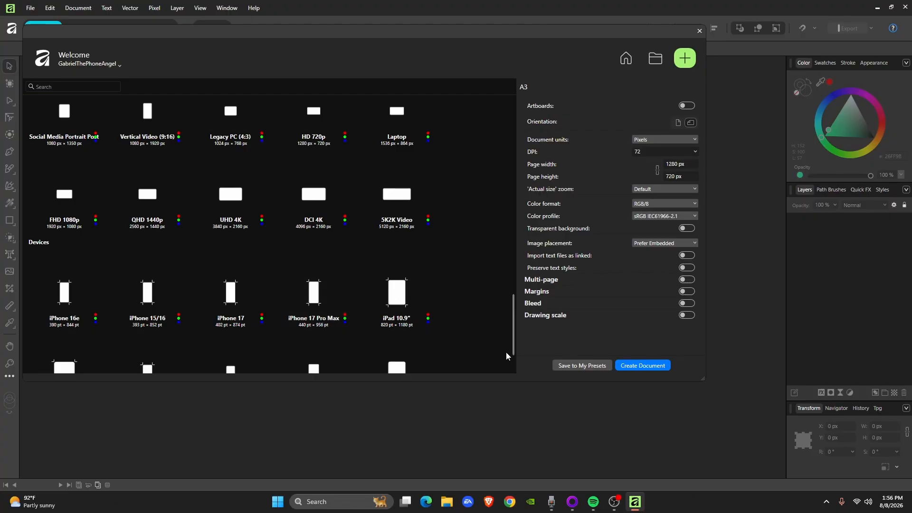
click(68, 192)
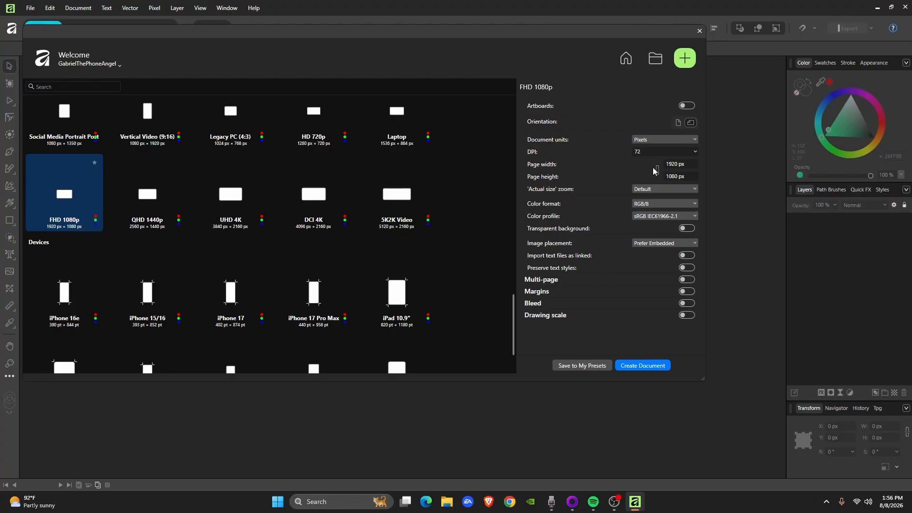
- Try inches as the document units, return to pixels, and create the FHD 1080p document
click(684, 139)
click(675, 184)
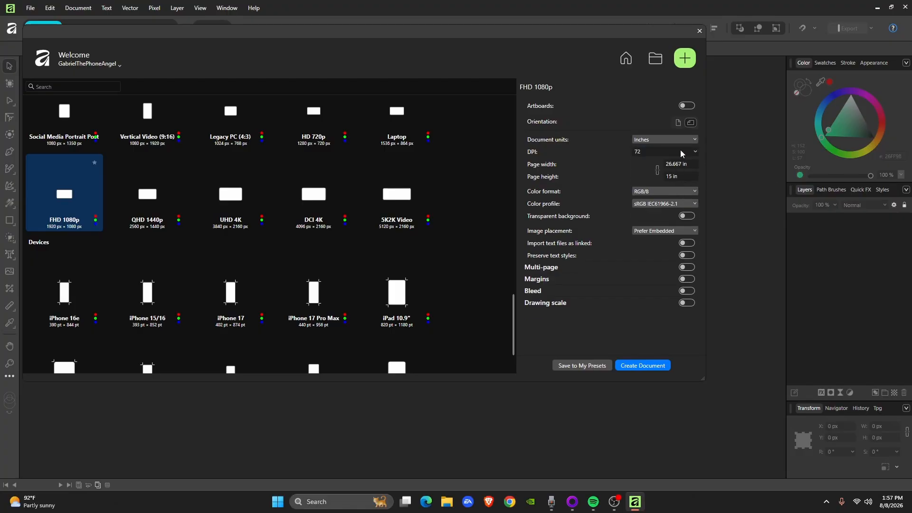
click(683, 140)
click(677, 150)
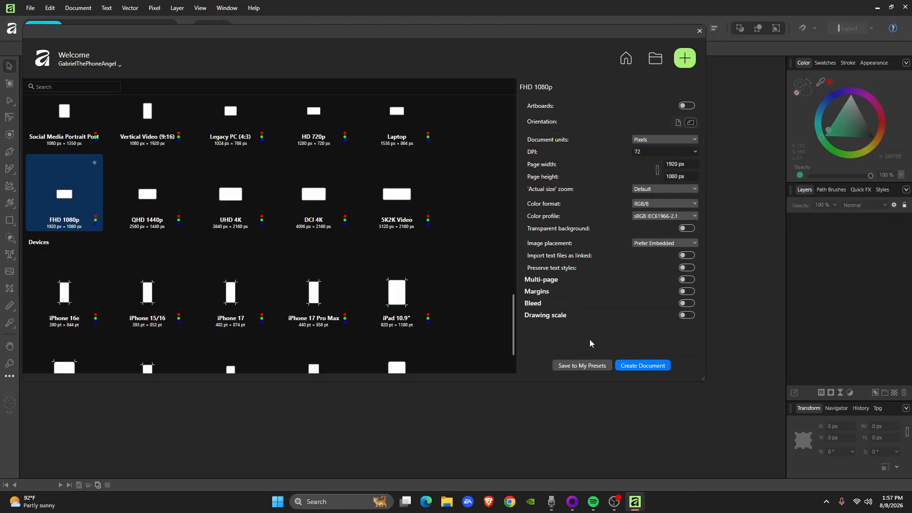
key(Return)
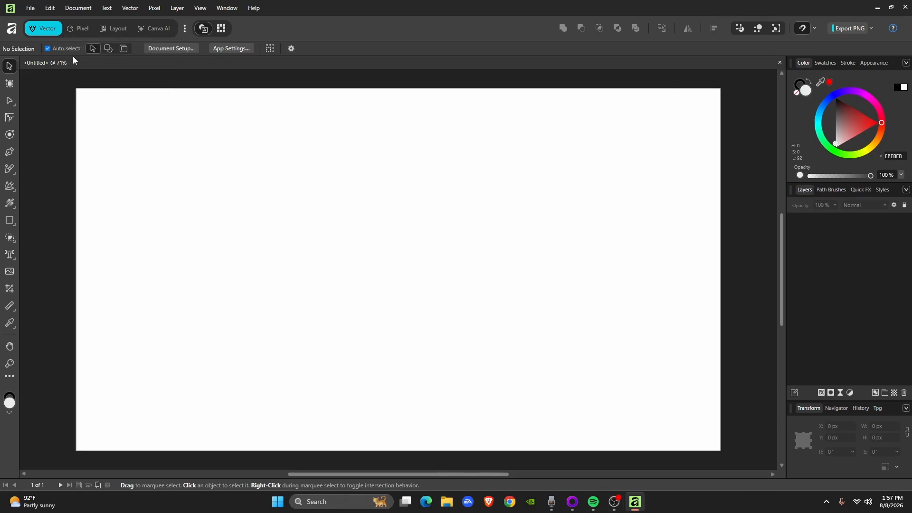
- View the Pixel, Layout and Canva AI workspaces, and return to the Vector workspace
click(80, 29)
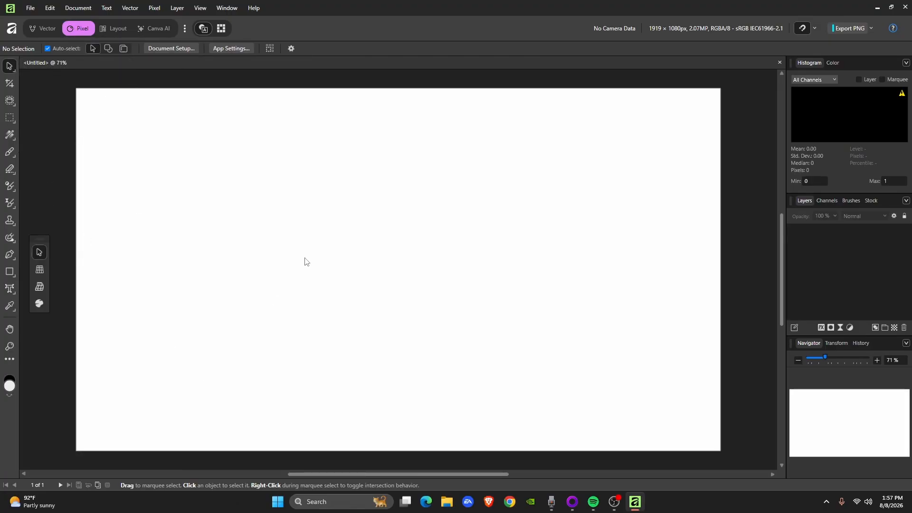
click(118, 26)
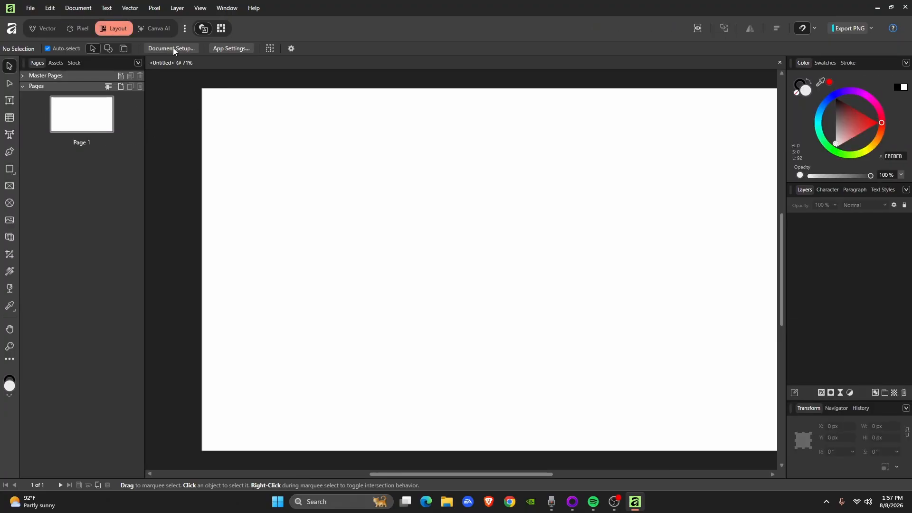
click(147, 29)
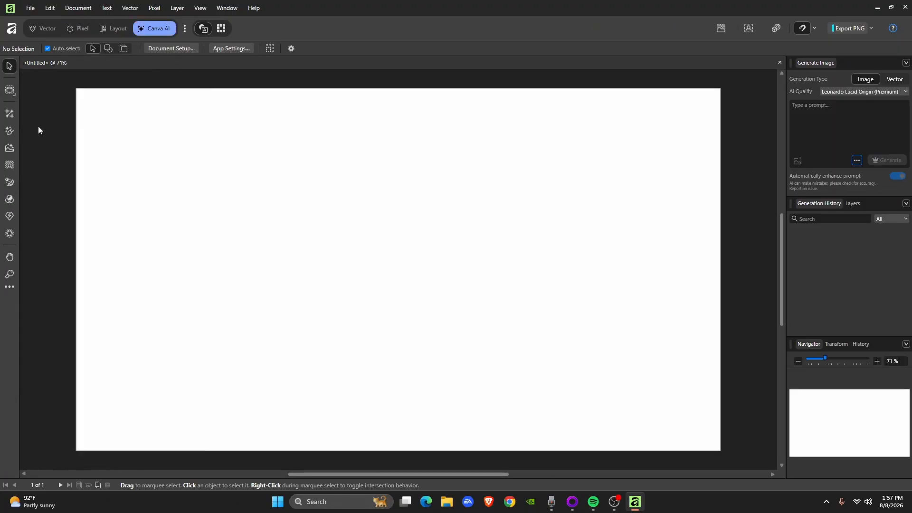
click(47, 29)
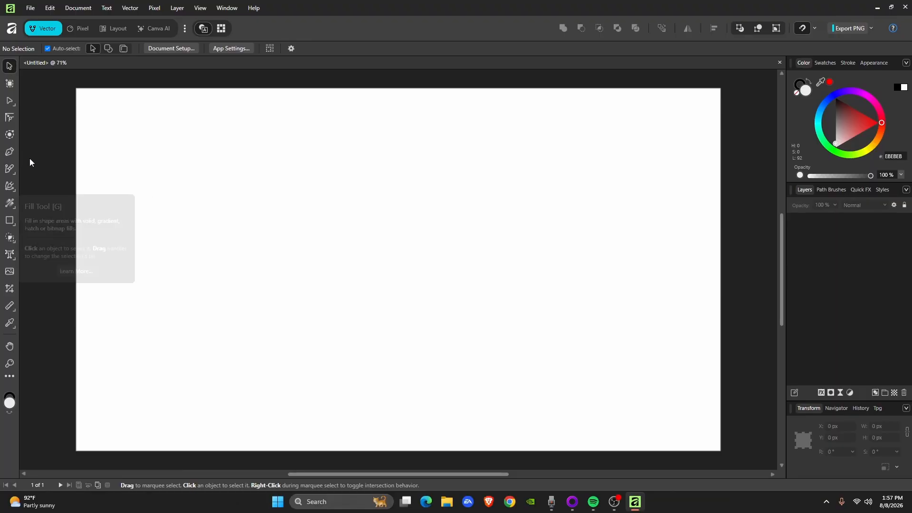
- Draw a tall rectangle about 423 × 760 px on the left part of the page
click(10, 221)
click(79, 216)
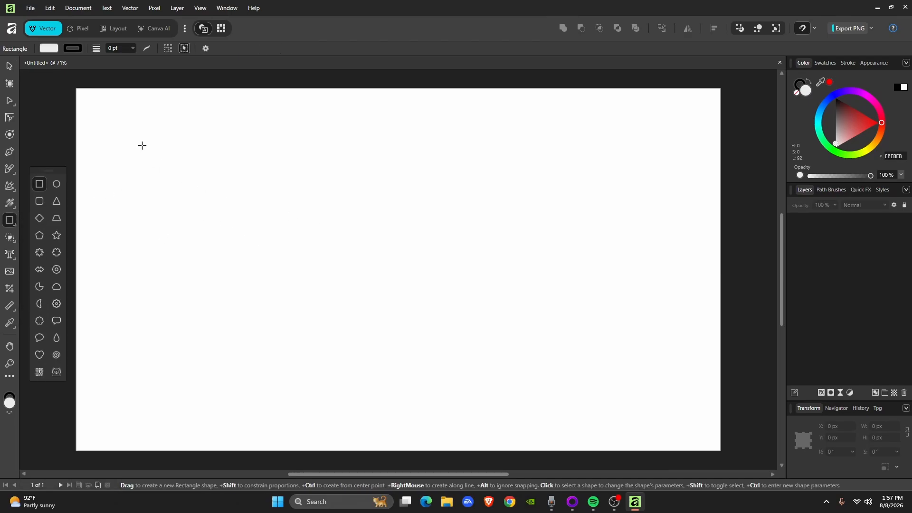
drag(140, 140, 283, 394)
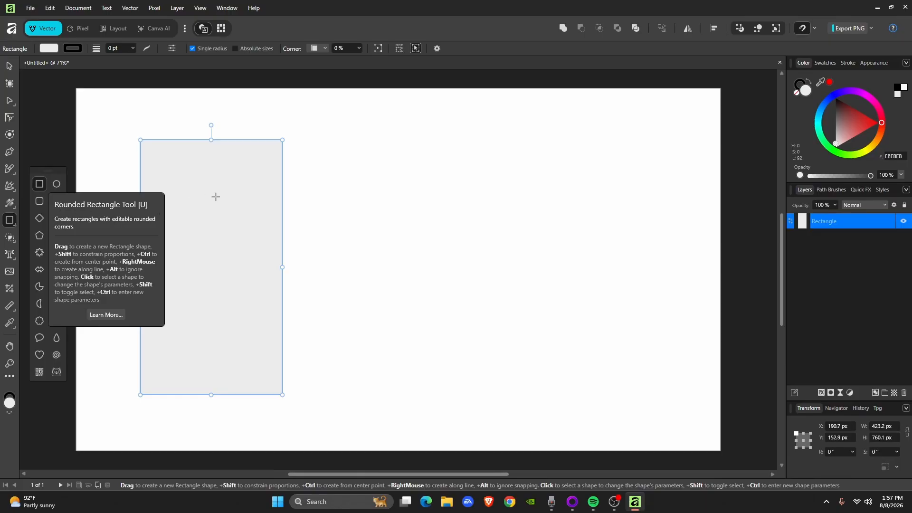
- Draw a triangle about 348 × 419 px near the page centre and shift its top point to 100 %
click(56, 200)
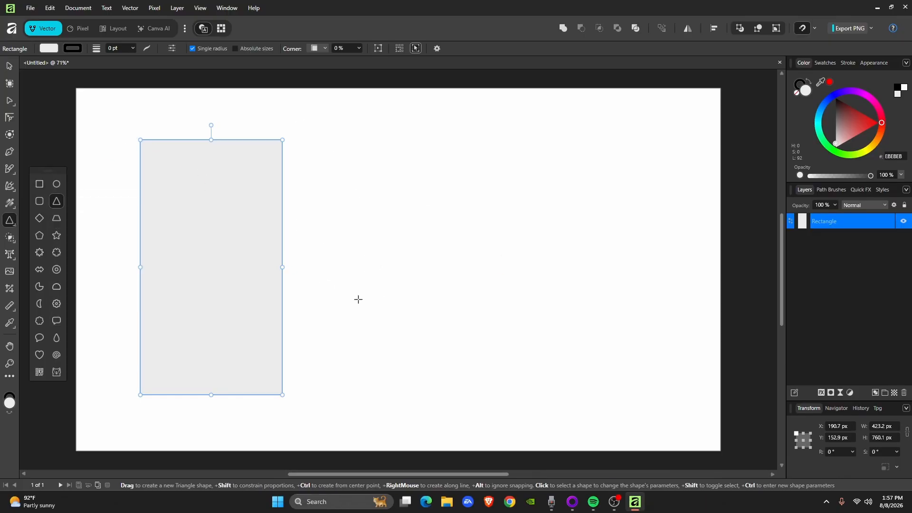
drag(365, 313, 482, 172)
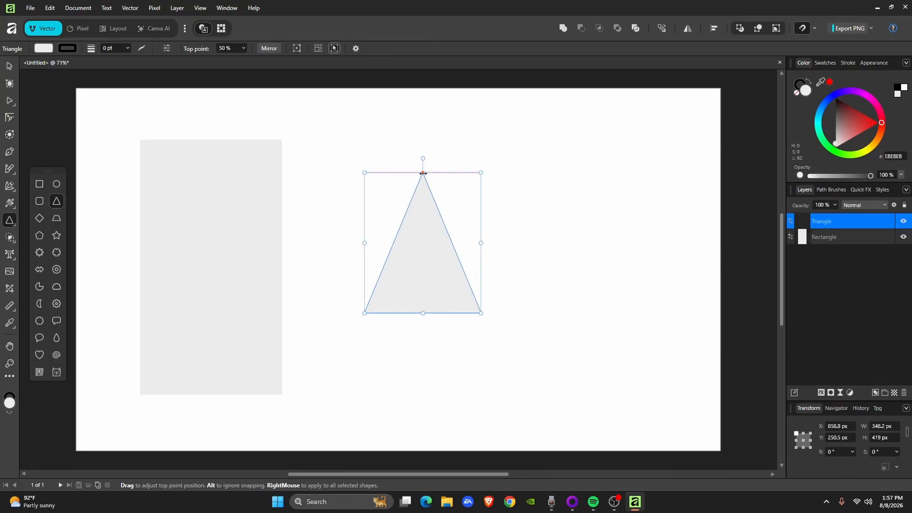
drag(423, 174, 569, 200)
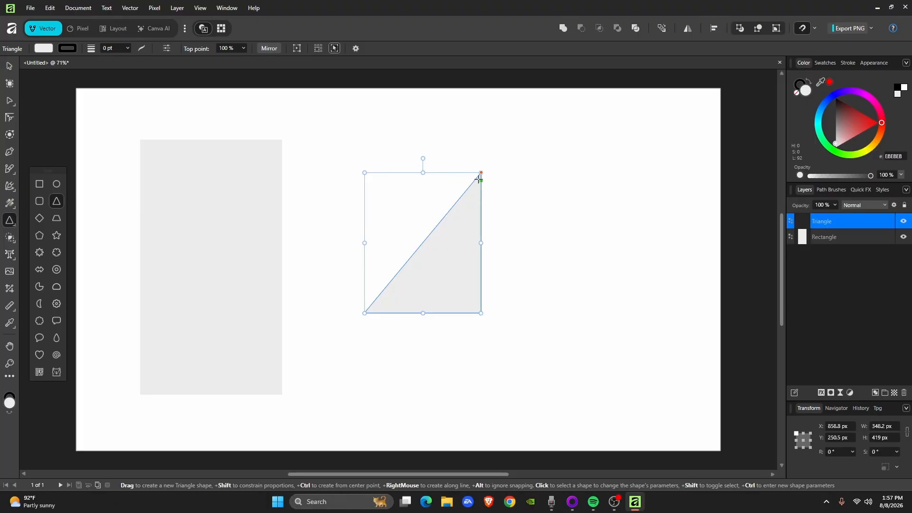
drag(481, 173, 637, 203)
- Draw a star about 461 × 539 px to the right of the triangle
click(45, 219)
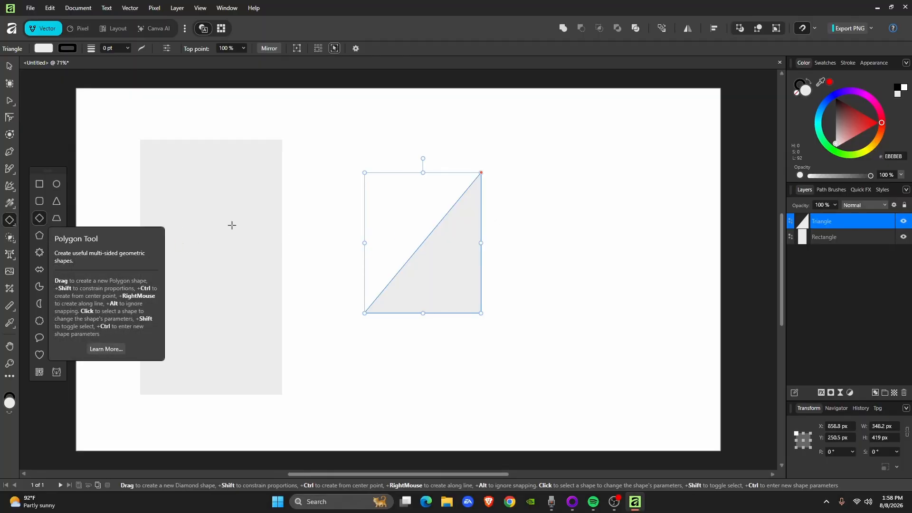
click(56, 236)
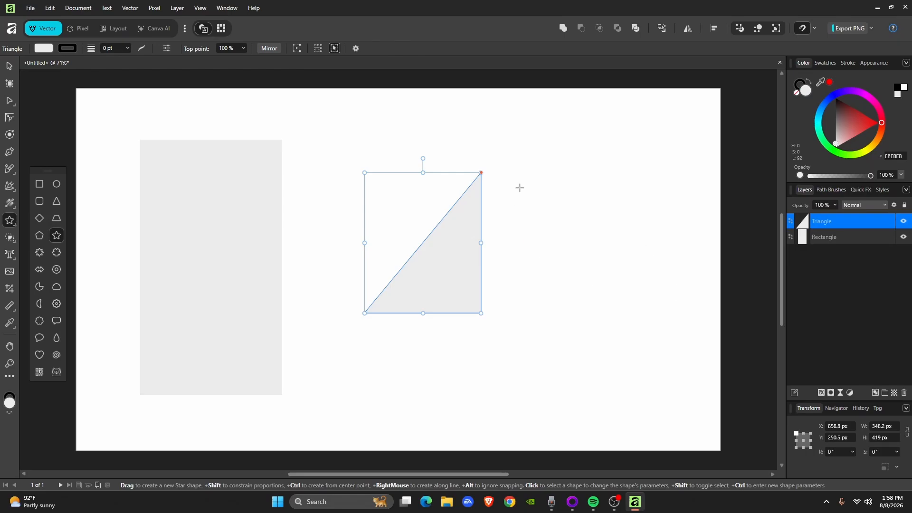
drag(515, 183, 669, 362)
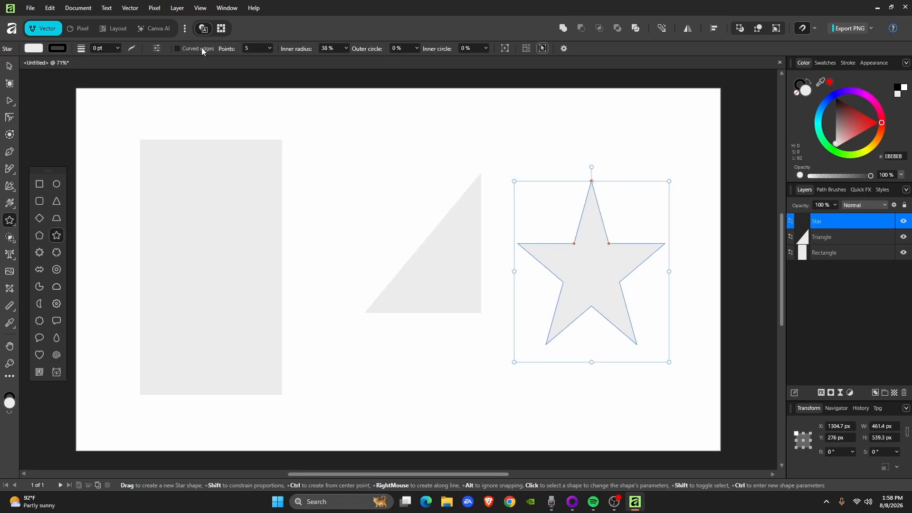
- Set the star to 4 points with an inner circle of 90 %, and deselect it
click(269, 49)
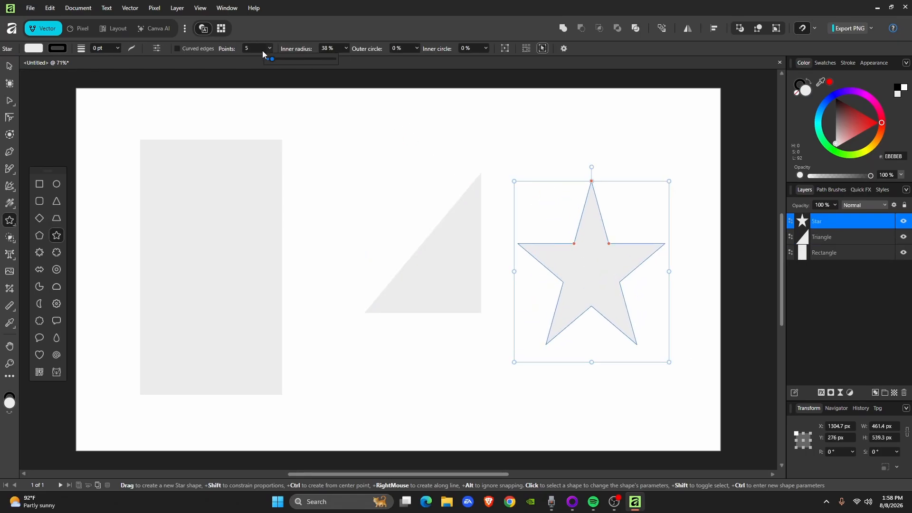
click(256, 47)
text(4)
key(Return)
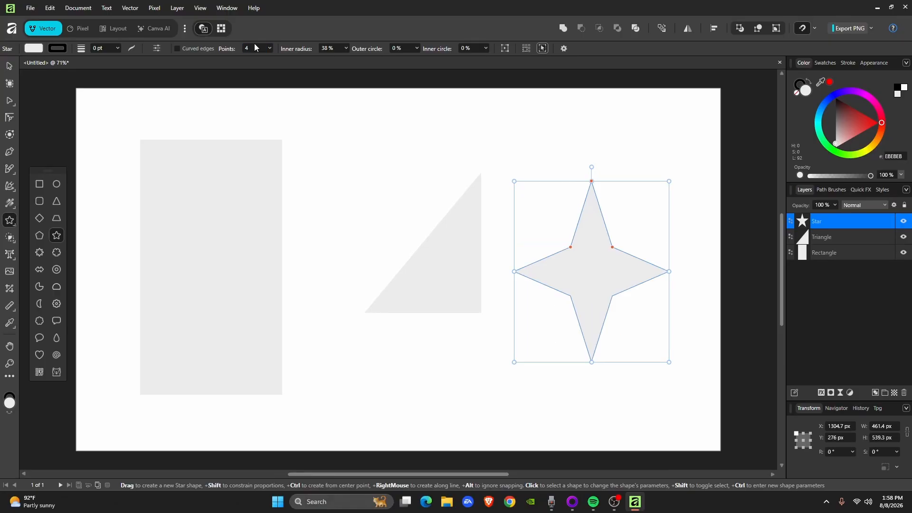
click(486, 48)
drag(490, 58, 548, 70)
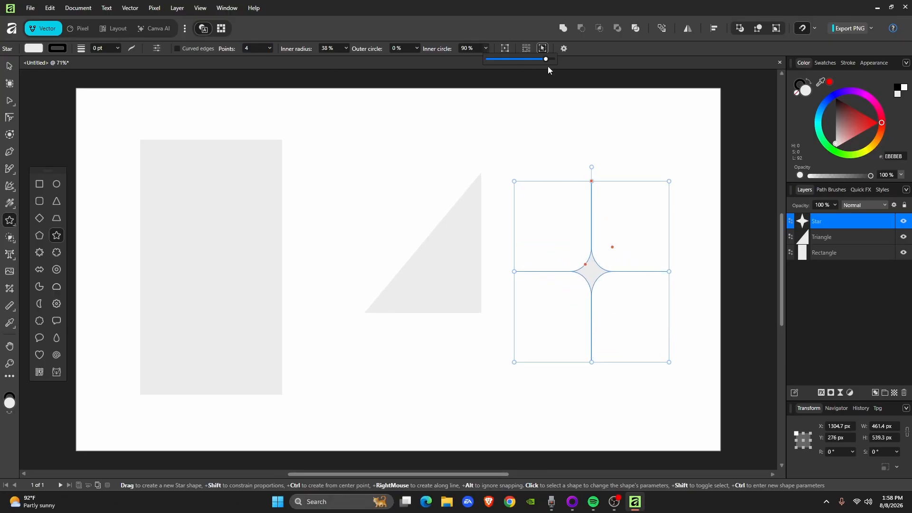
click(665, 241)
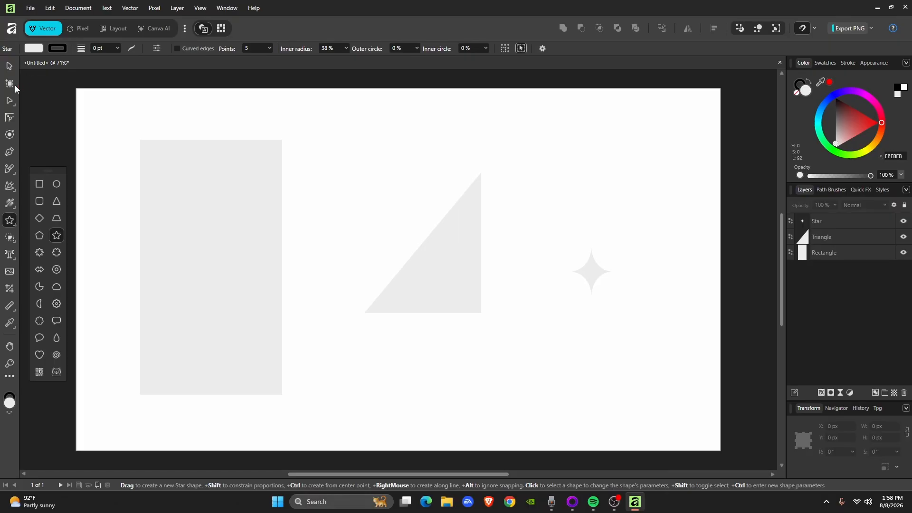
- Delete the four-pointed star from the page
click(9, 66)
click(588, 262)
key(Delete)
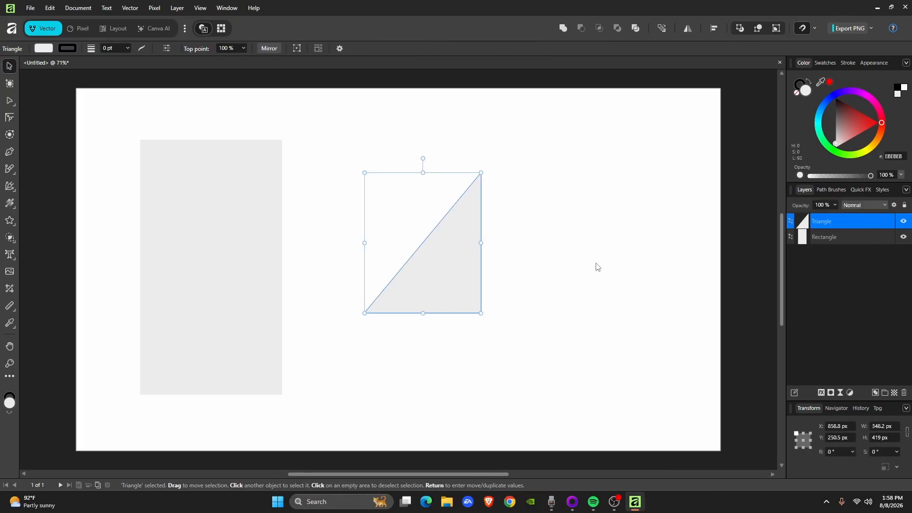
- Draw a donut about 613 × 641 px to the right of the triangle and adjust its hole radius to about 71 %
click(9, 218)
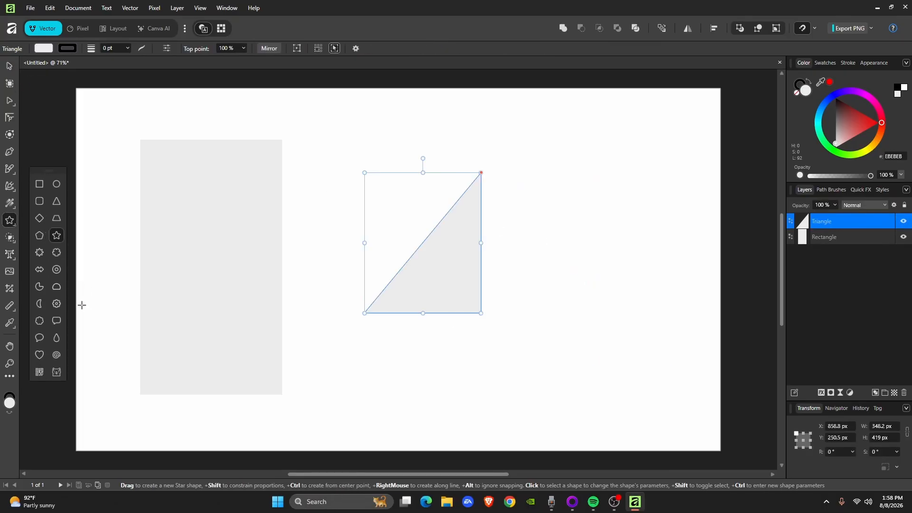
click(56, 270)
drag(481, 180, 687, 395)
drag(548, 326, 530, 336)
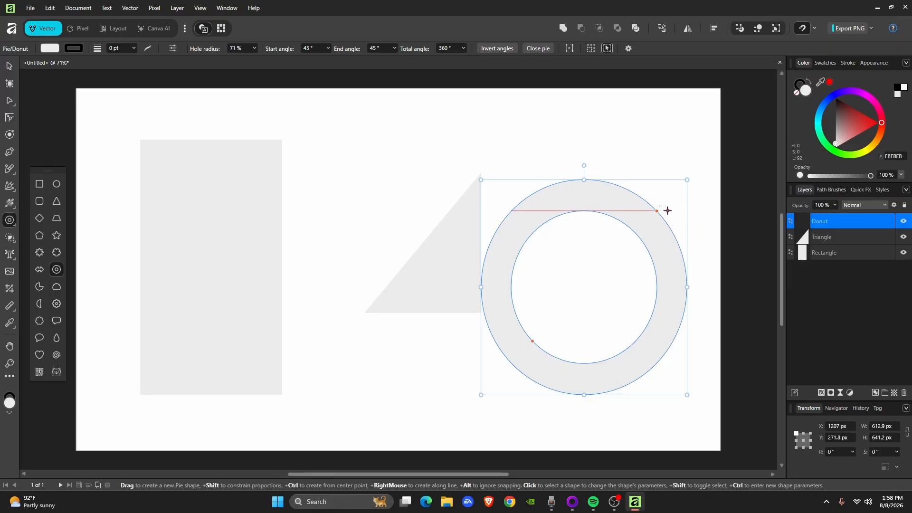
drag(668, 208, 629, 230)
- Delete the donut and the triangle, leaving only the rectangle on the page
key(v)
key(Delete)
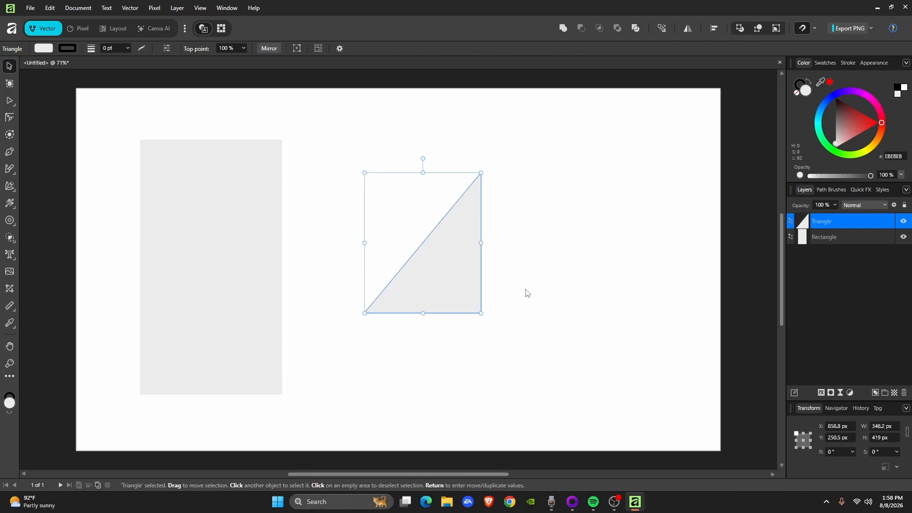
key(Delete)
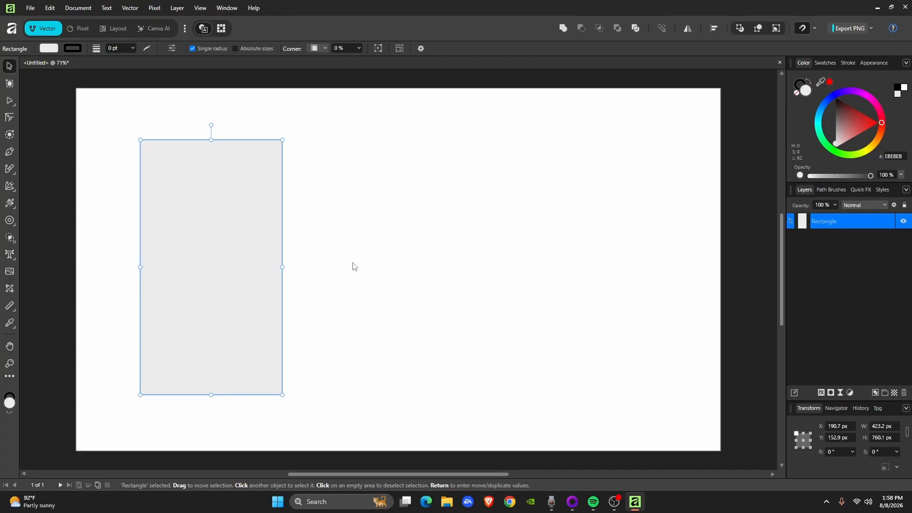
- Fill the rectangle with the bright green swatch 50D926
click(47, 49)
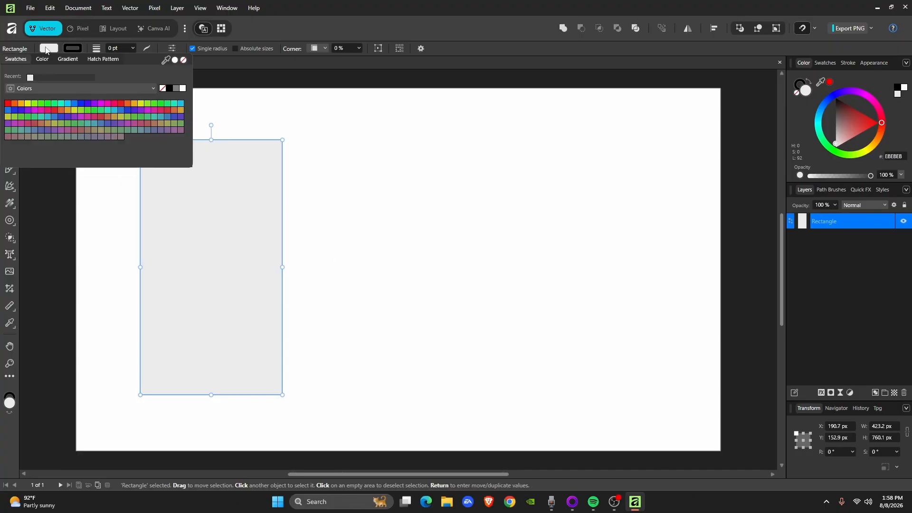
click(88, 110)
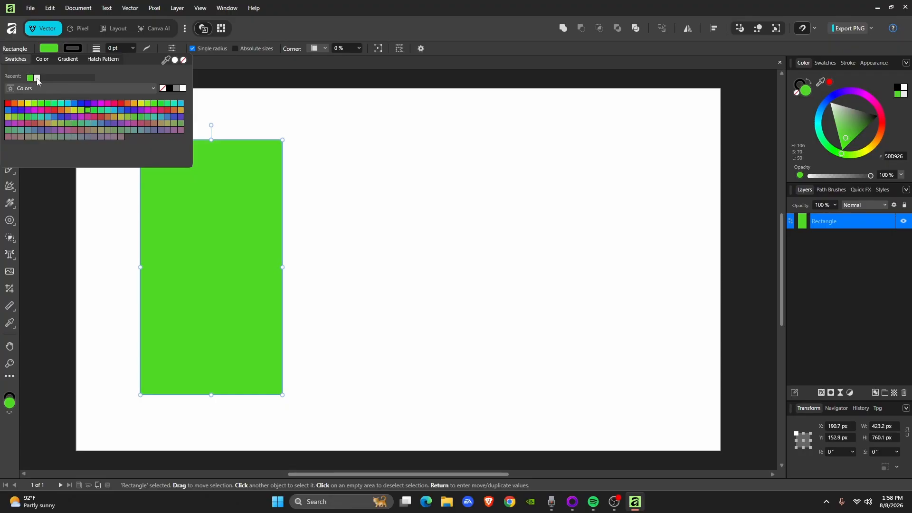
- Look through the rectangle's solid color, gradient and hatch pattern fill options, then deselect the rectangle
click(43, 59)
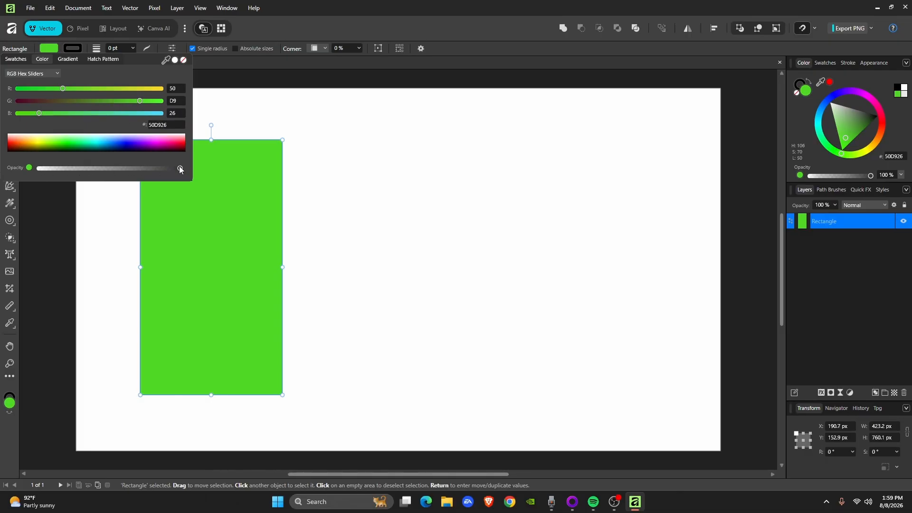
mouse_move(180, 169)
mouse_down()
mouse_move(49, 168)
mouse_move(201, 175)
mouse_move(194, 170)
mouse_up()
click(68, 59)
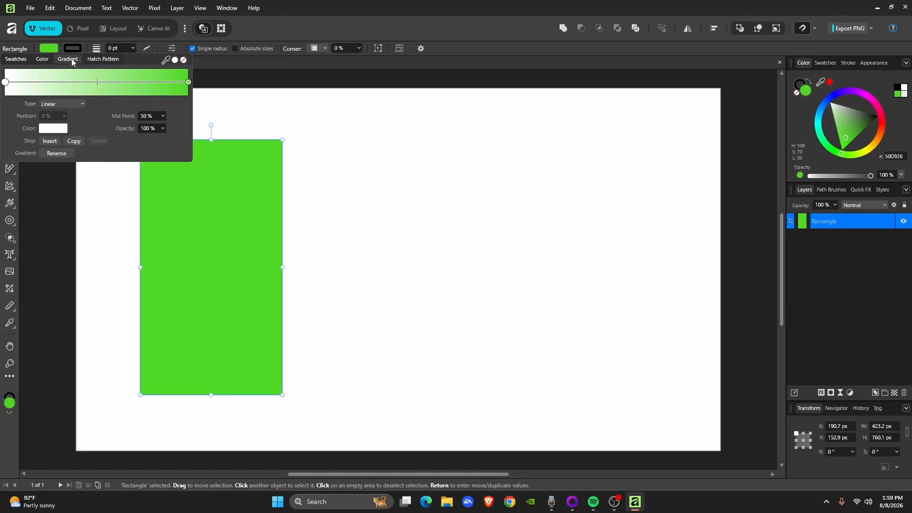
click(103, 59)
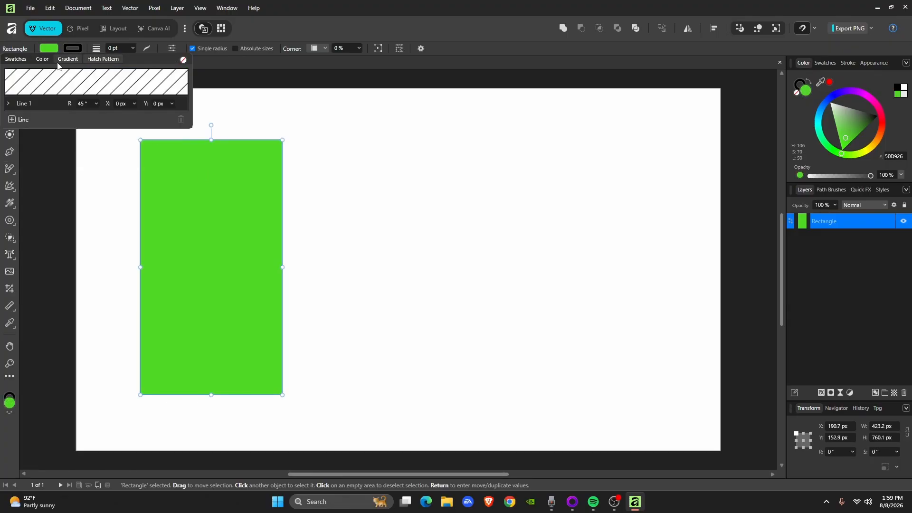
click(319, 143)
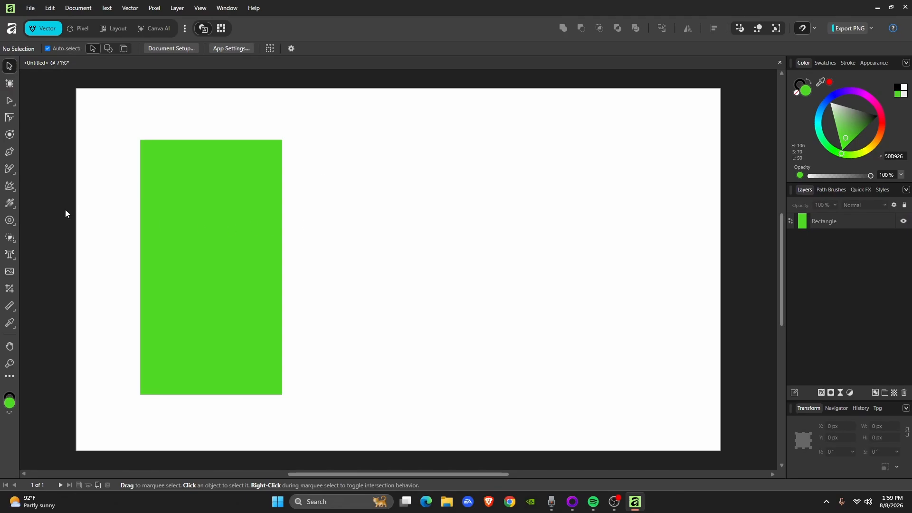
- Convert the green rectangle to curves and pull its upper-right corner node outward to about X 1398 px, Y 153 px
click(216, 210)
right_click(216, 210)
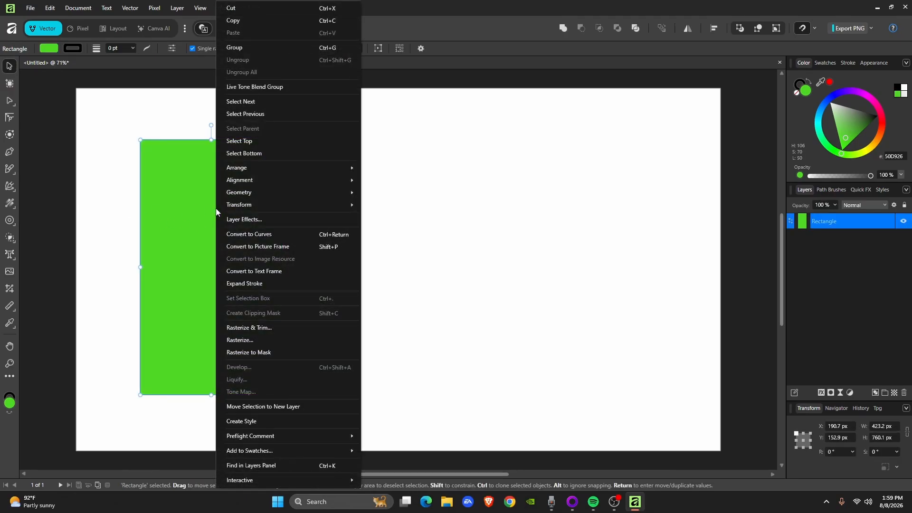
click(340, 233)
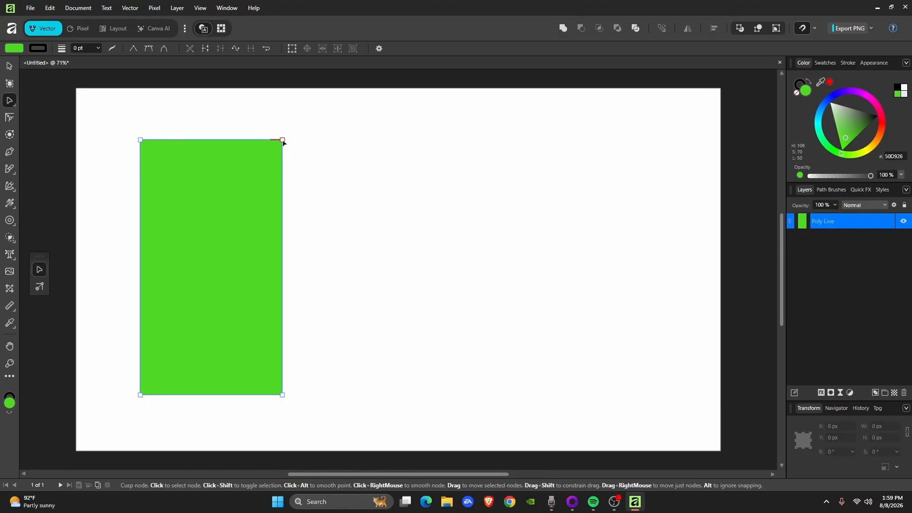
drag(283, 142, 548, 173)
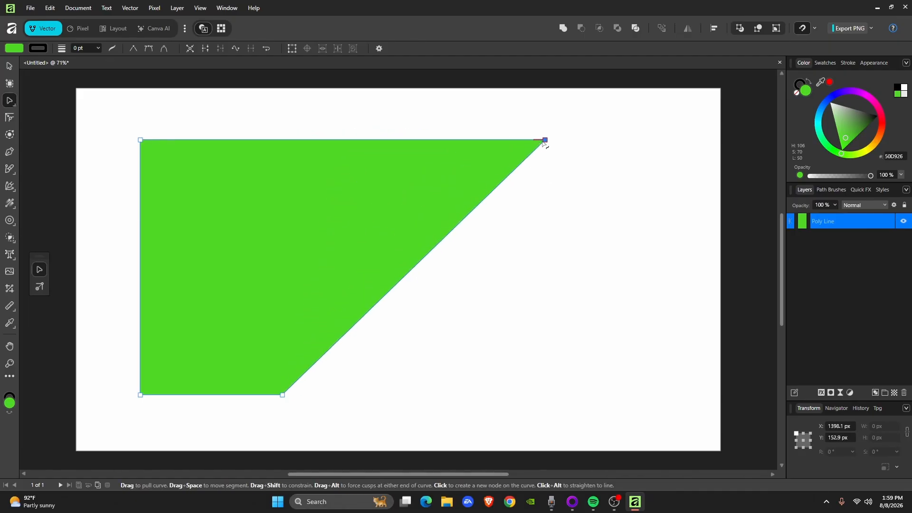
mouse_move(544, 141)
mouse_down()
mouse_move(545, 398)
mouse_move(559, 141)
mouse_up()
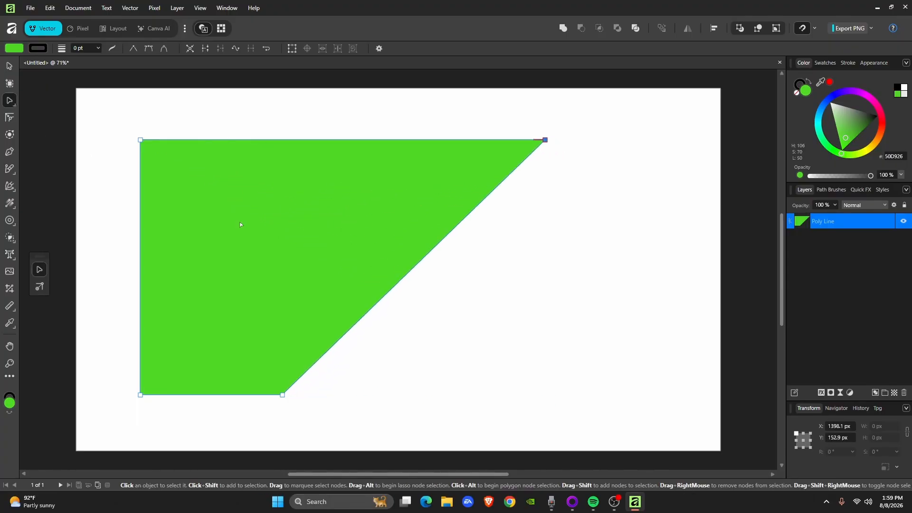
- Pull the slanted edge outward at a new node at about X 1304 px, Y 733 px and make that node curved
drag(411, 270, 514, 335)
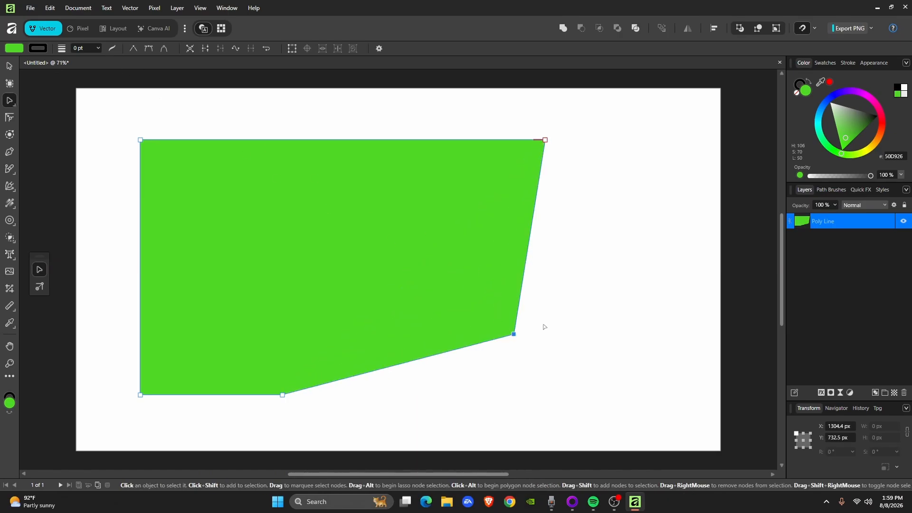
click(149, 49)
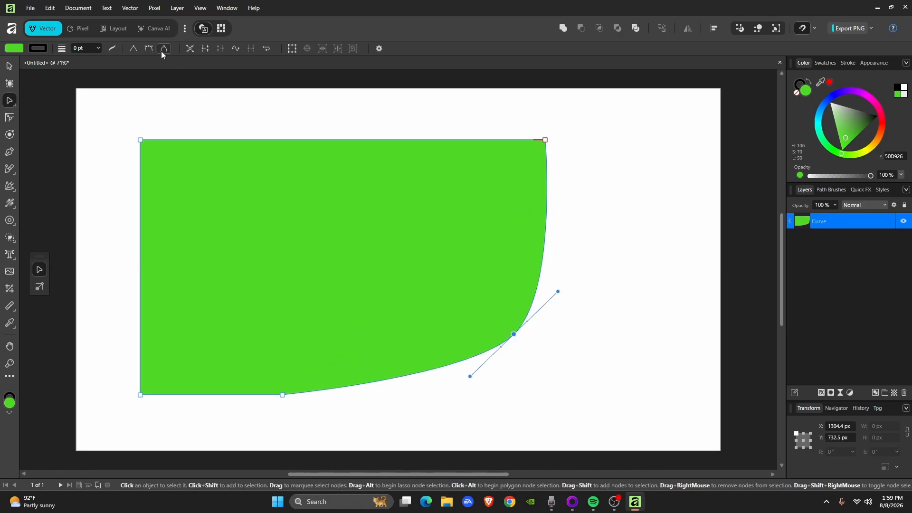
click(163, 51)
- Delete the curved green shape and draw a rectangle about 804 × 762 px on the left half of the page
click(14, 67)
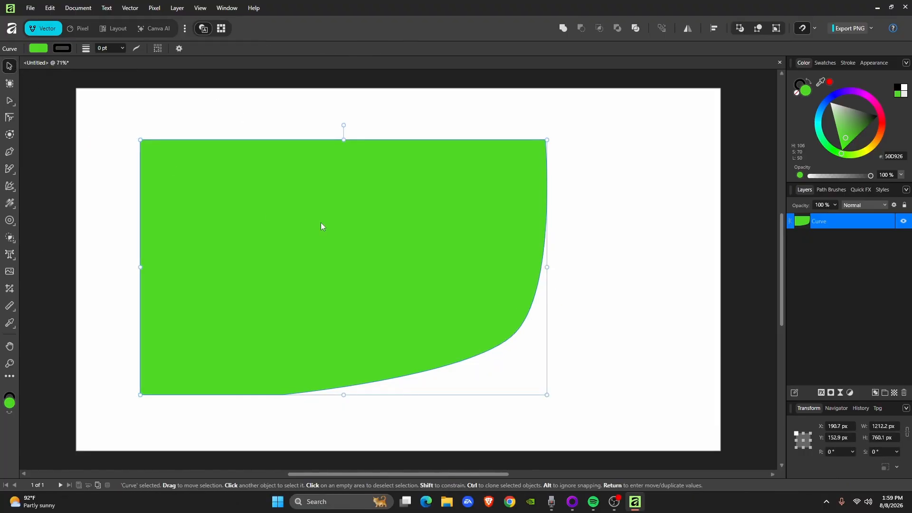
key(Delete)
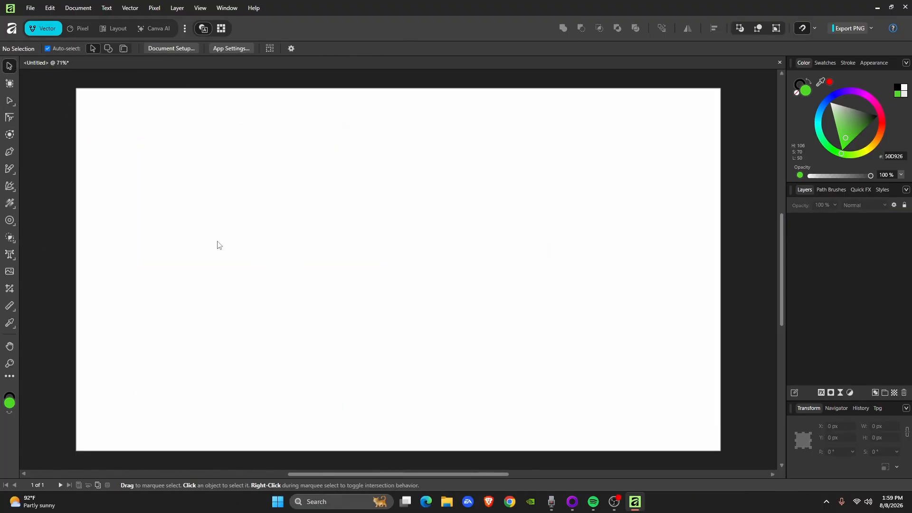
click(10, 220)
click(39, 184)
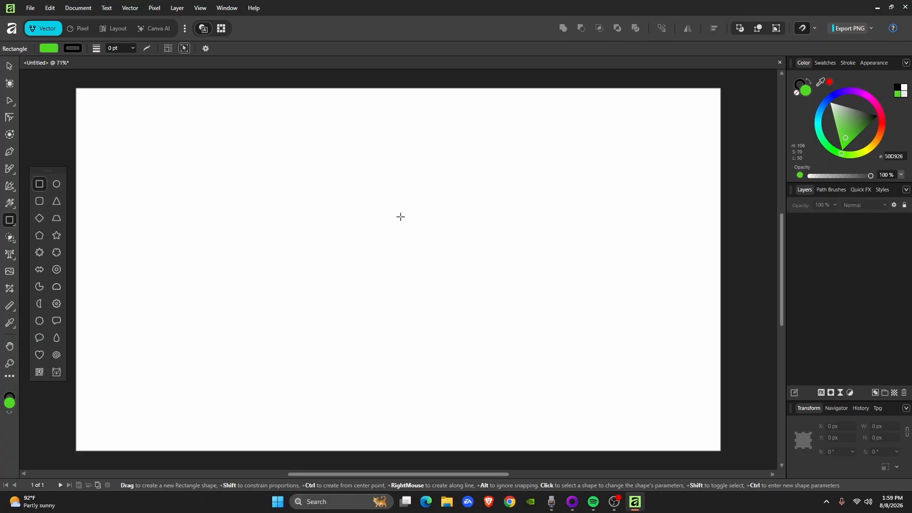
drag(155, 147, 424, 403)
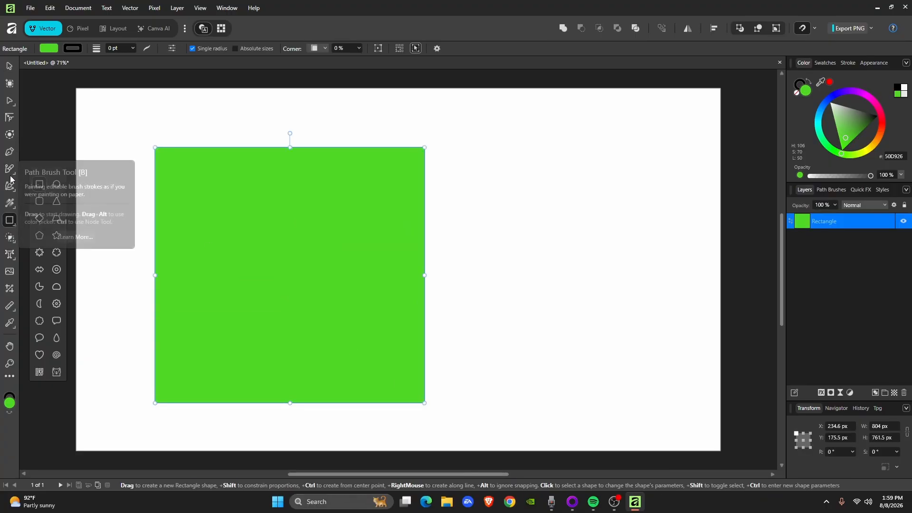
- Apply a horizontal linear gradient from the rectangle's center toward its right edge, and change the fill type to Hatch
click(12, 207)
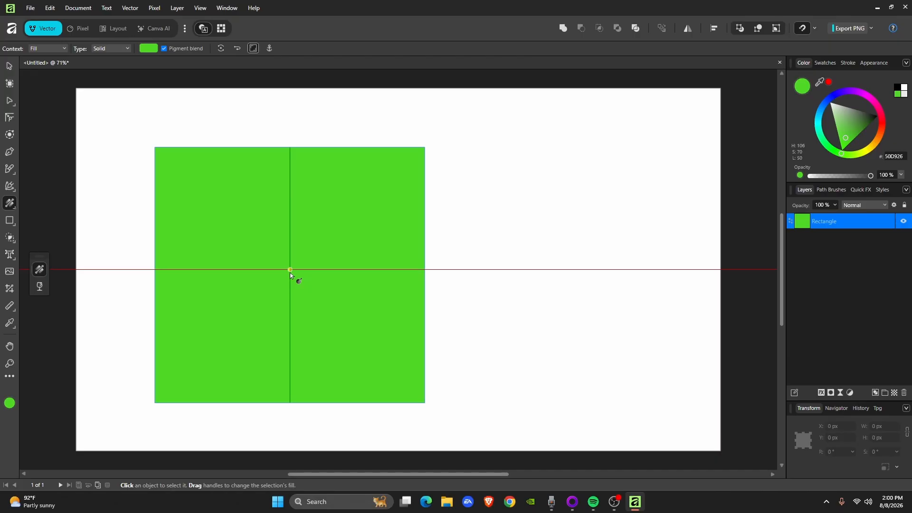
drag(289, 272, 359, 269)
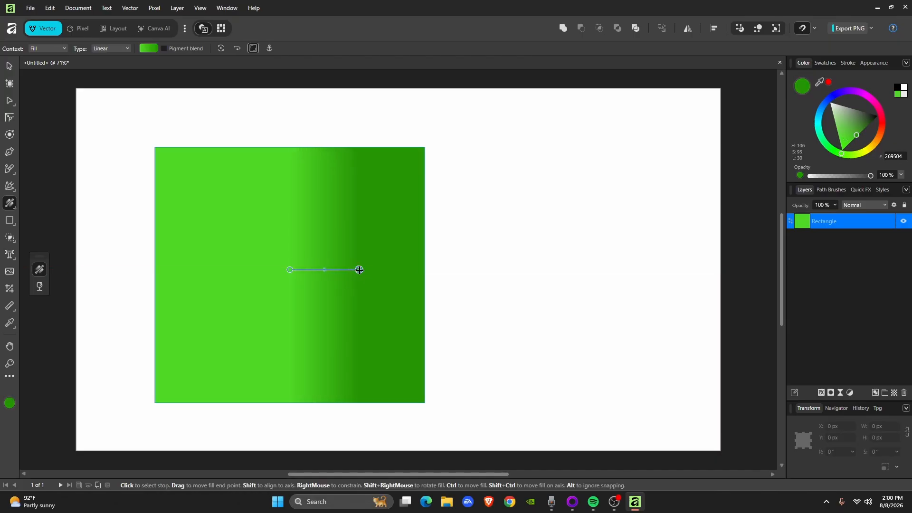
click(126, 48)
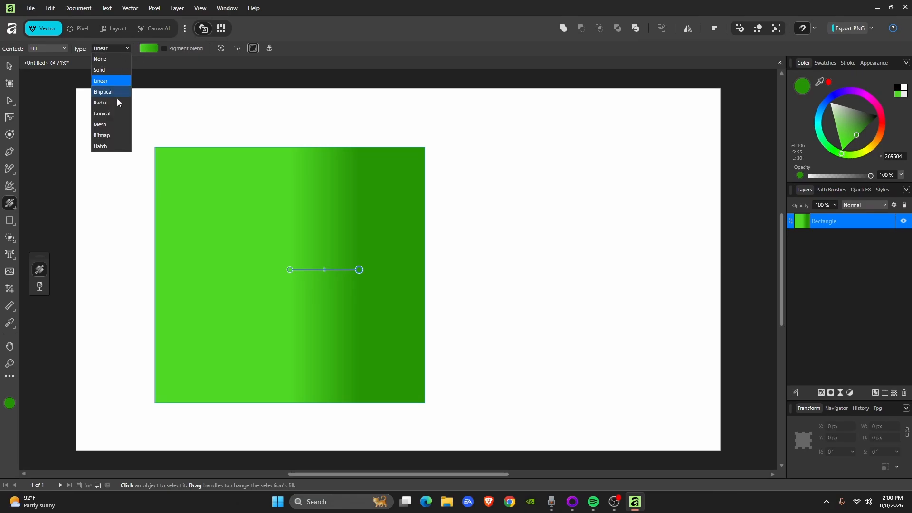
click(114, 143)
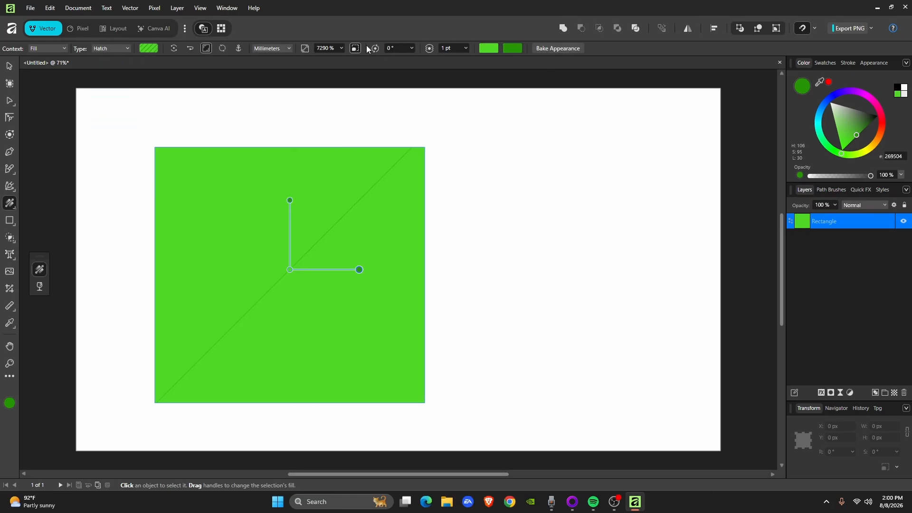
- Set the rectangle's hatch scale to 478 % and its line weight to 61 pt
click(341, 48)
drag(338, 58, 311, 59)
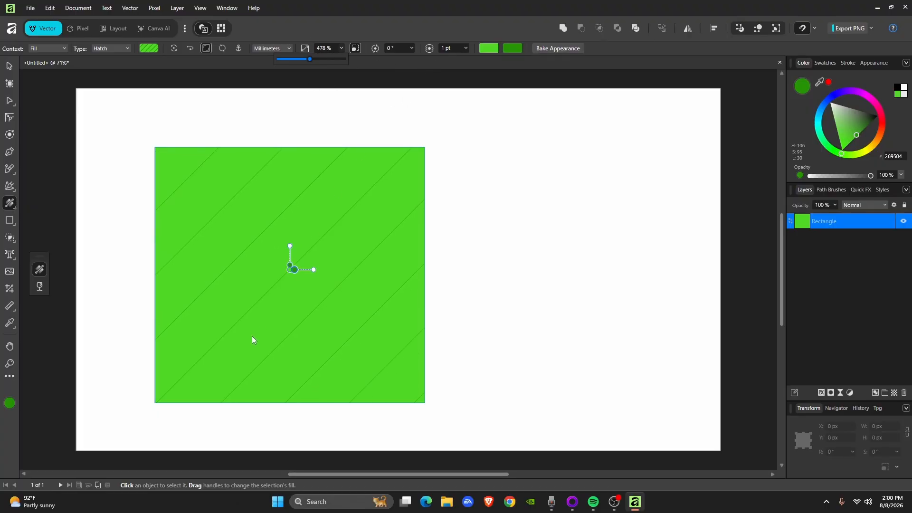
click(465, 47)
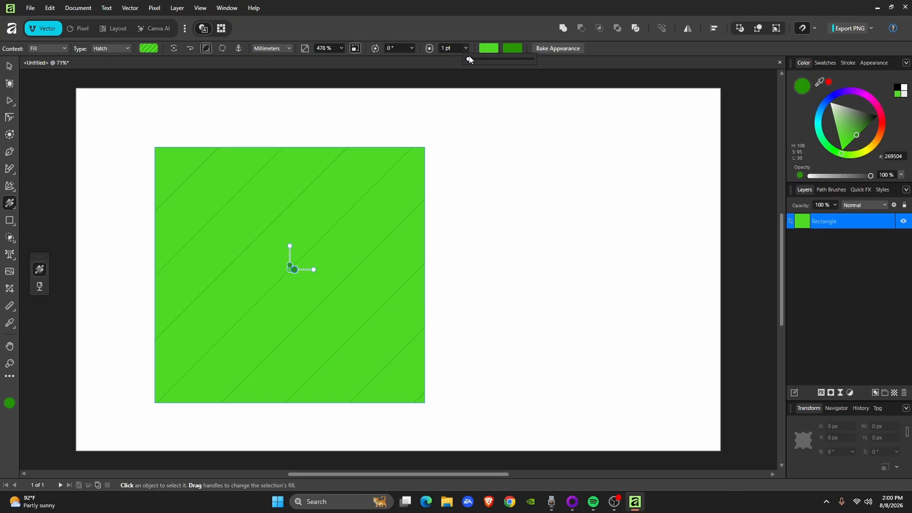
mouse_move(466, 59)
mouse_down()
mouse_move(558, 67)
mouse_move(437, 64)
mouse_move(506, 66)
mouse_up()
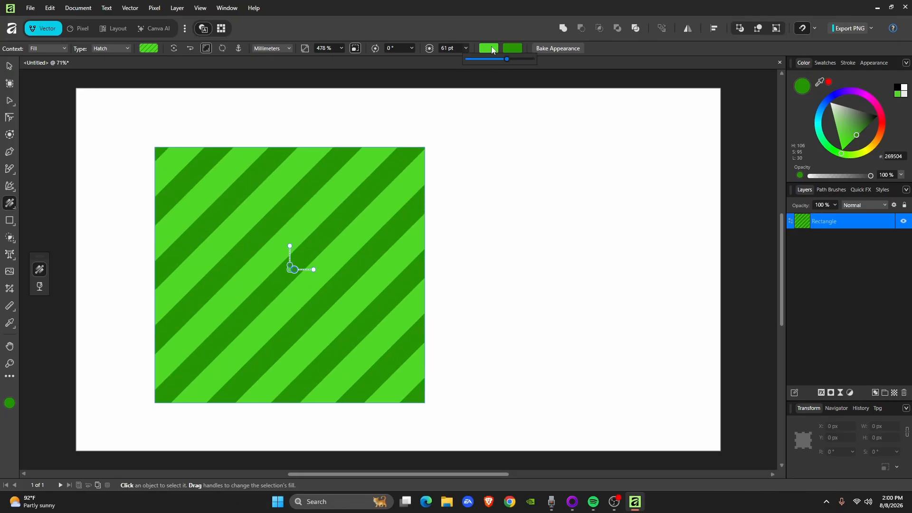
- Change the hatch line color to black, 000000, and deselect the rectangle
click(512, 49)
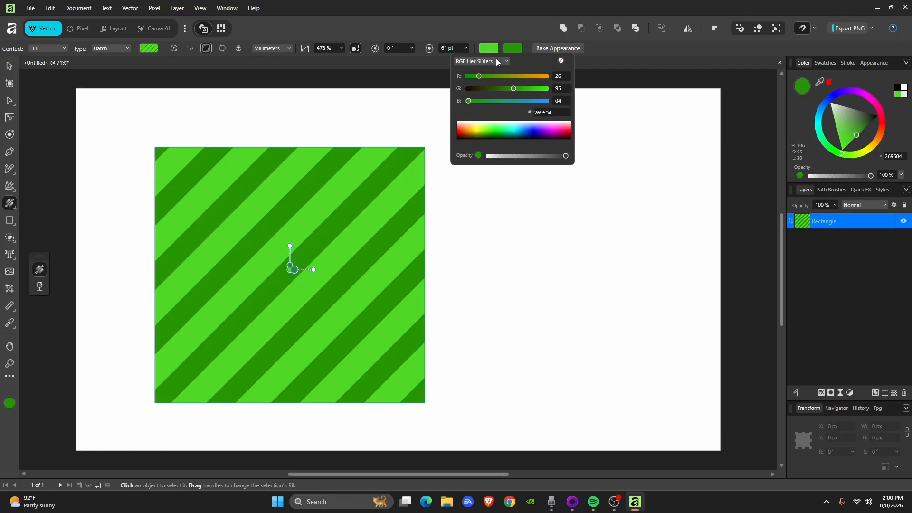
click(468, 88)
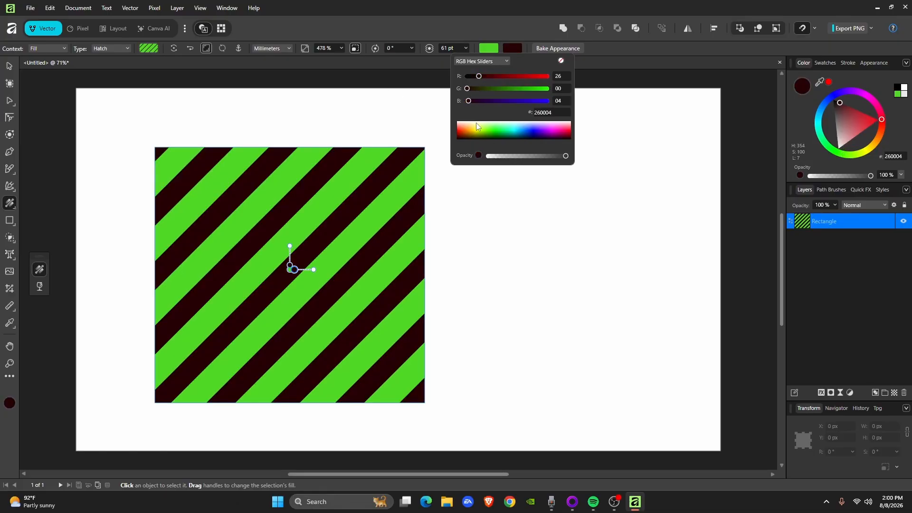
click(468, 101)
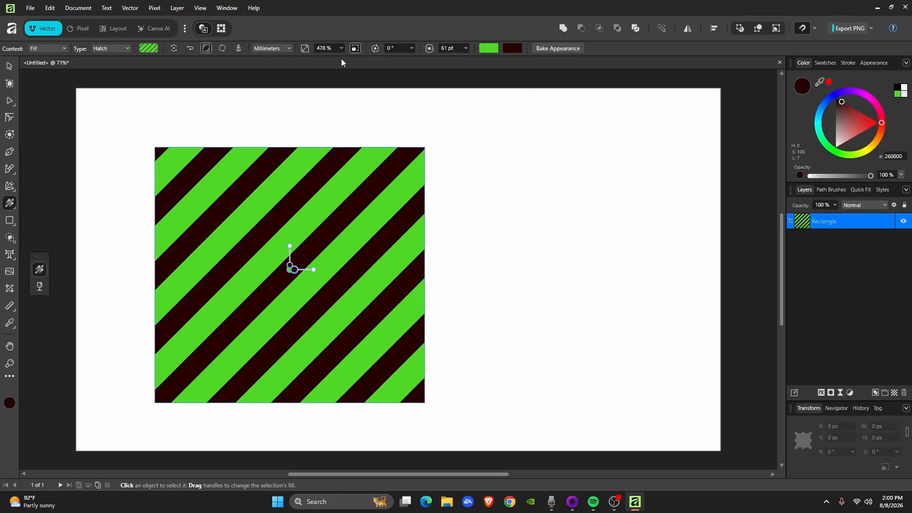
click(512, 48)
drag(481, 77, 429, 76)
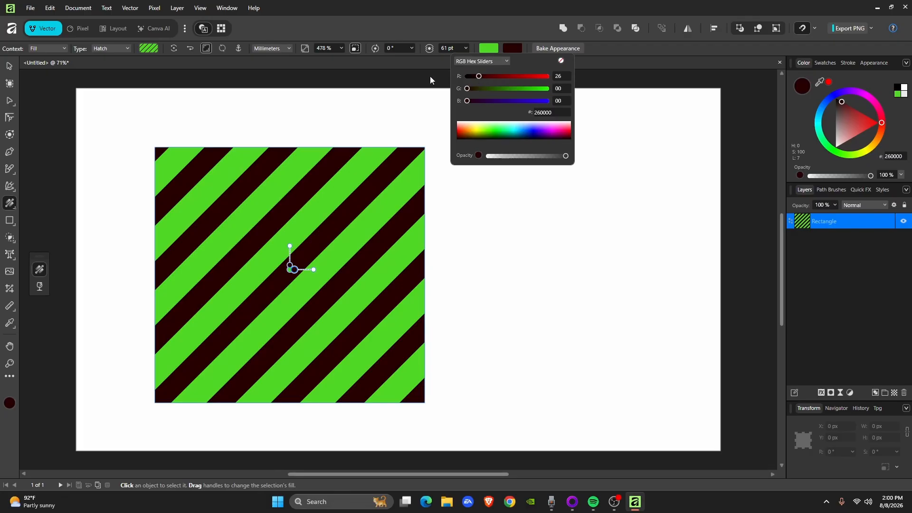
click(532, 277)
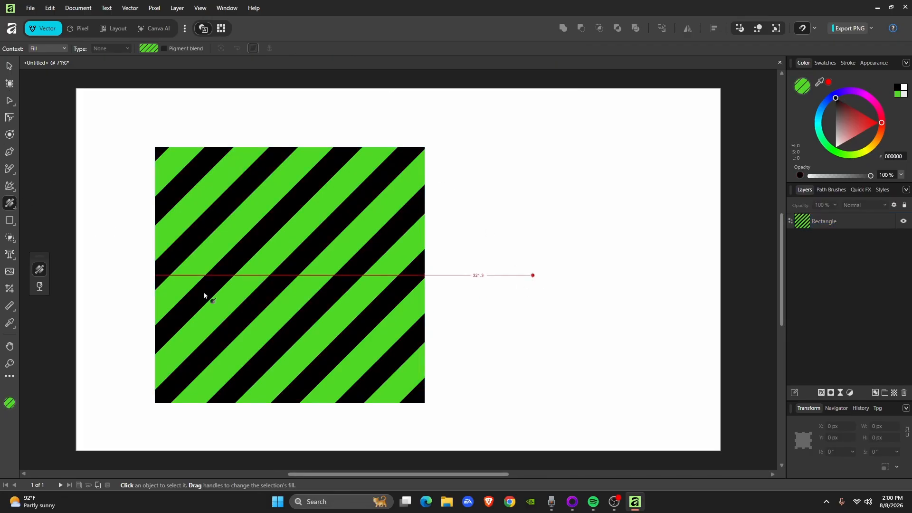
- Select the striped rectangle and set its hatch rotation to 45°
click(258, 288)
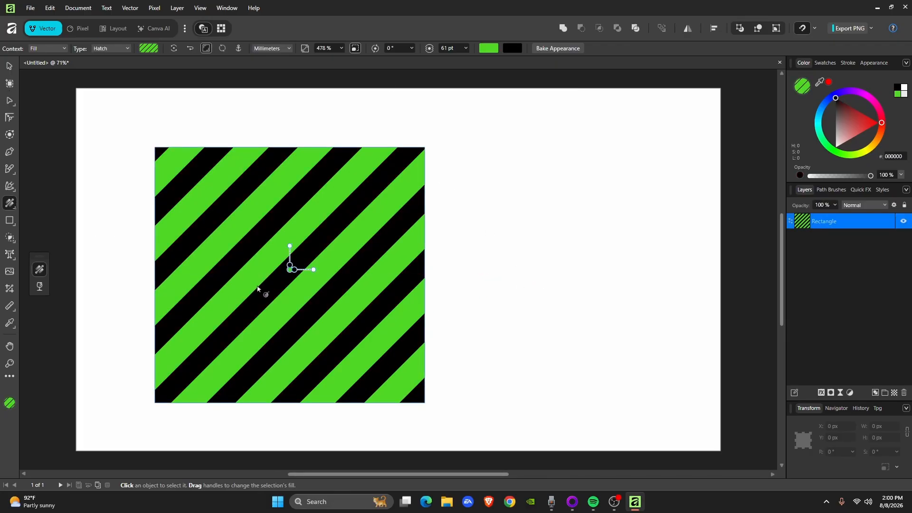
click(403, 48)
key(Return)
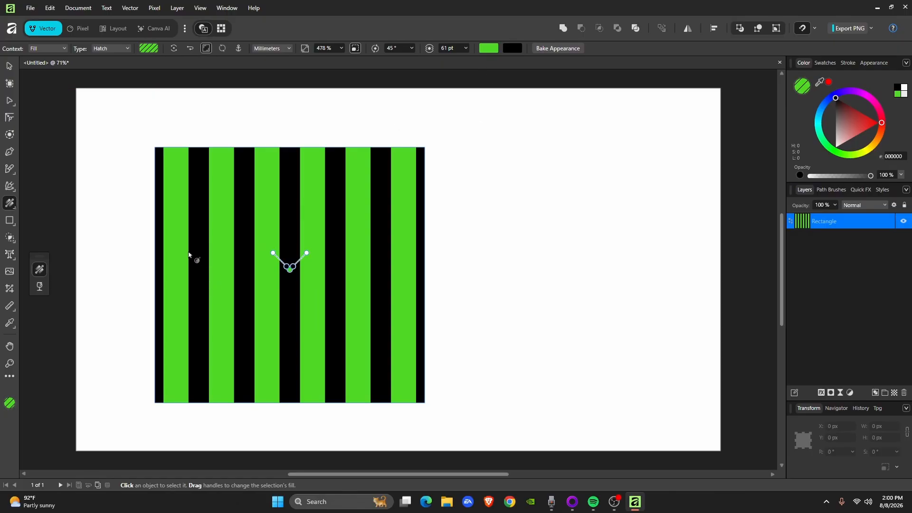
- Try the Corner tool on the striped rectangle's upper-left corner, and delete the shape from the page
click(10, 117)
drag(158, 150, 137, 153)
click(9, 101)
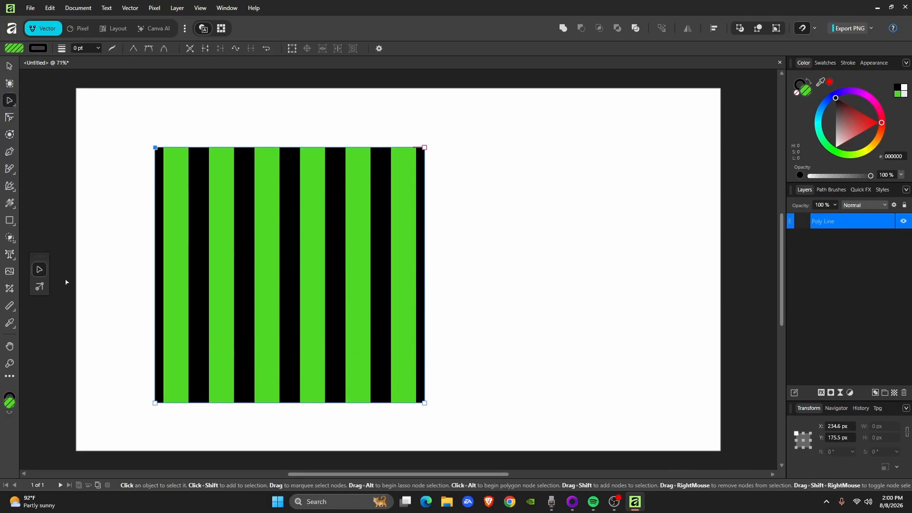
click(9, 66)
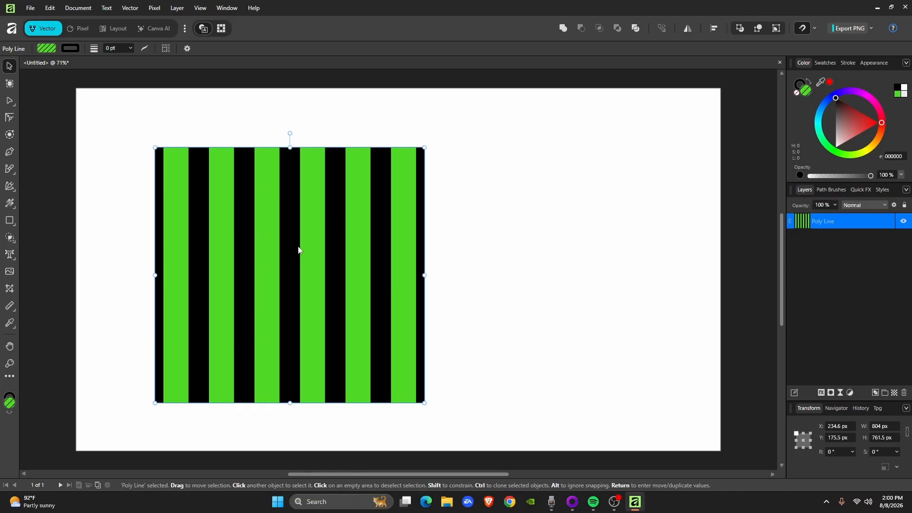
key(Delete)
- Start a Pen tool curve in the upper-left part of the page, try other pen modes on it, and abandon the curve
key(p)
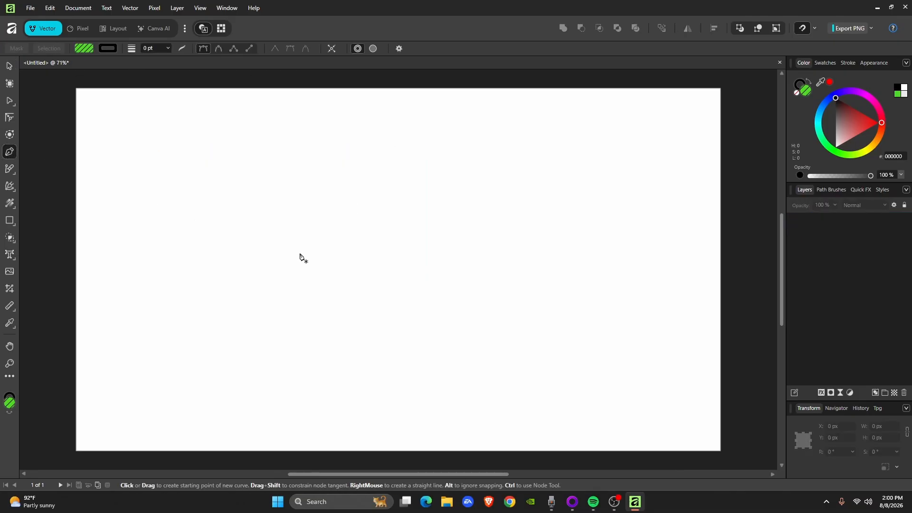
drag(206, 189, 502, 192)
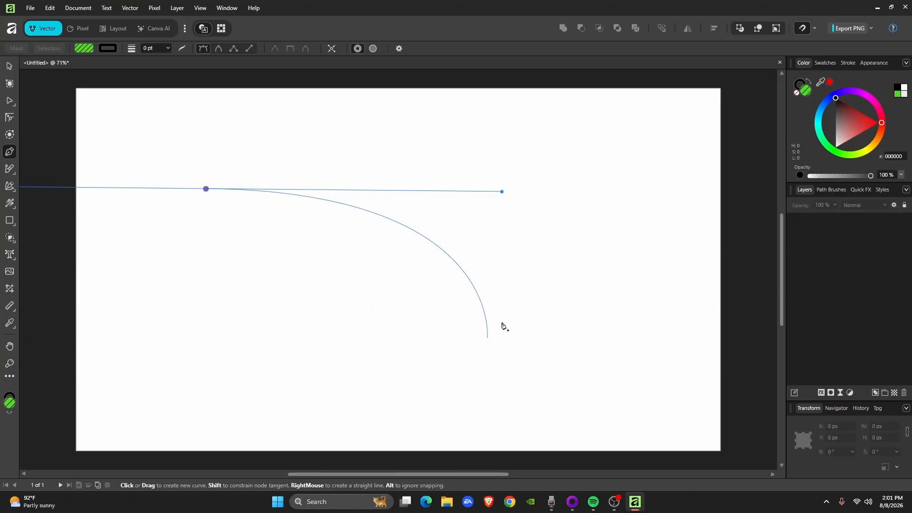
click(220, 49)
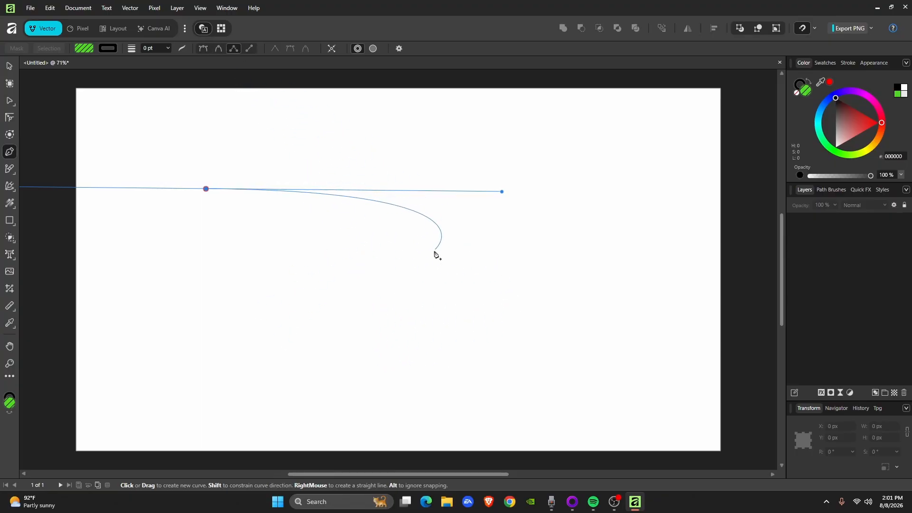
click(250, 48)
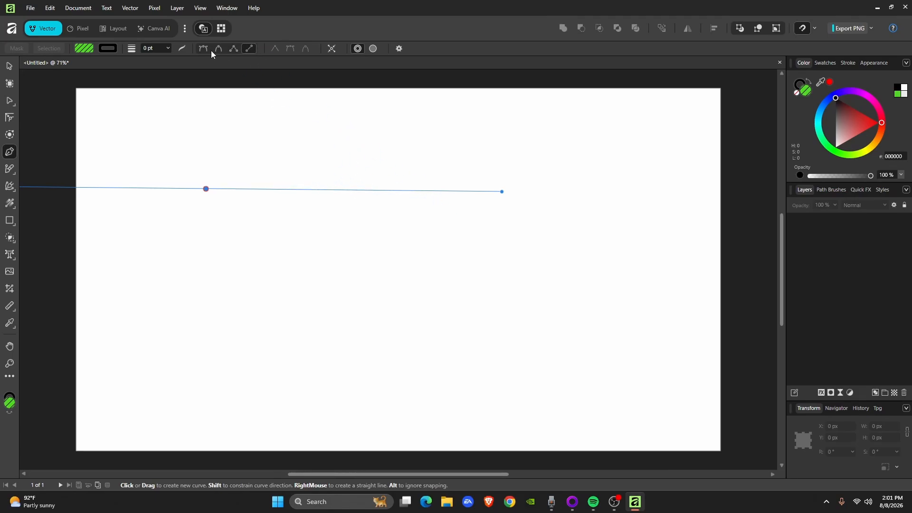
click(9, 66)
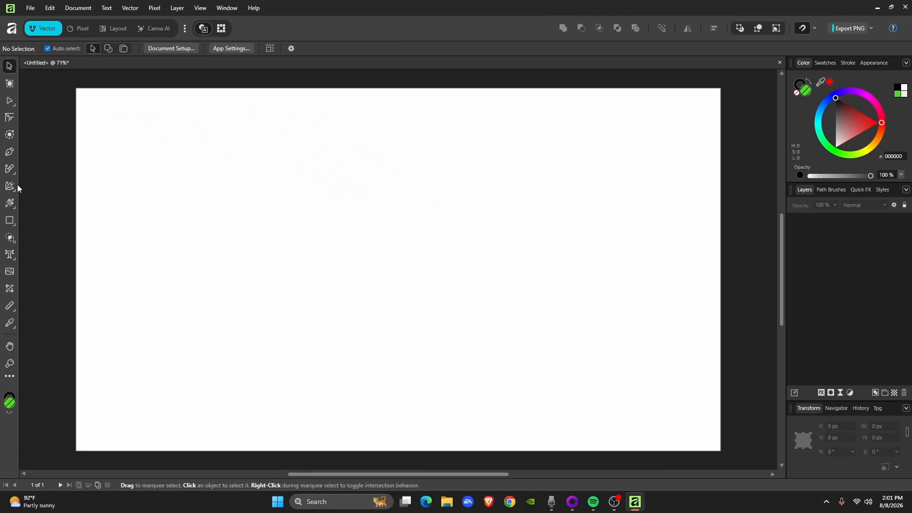
- Draw four separate straight lines with the Pen tool in line mode, forming a four-sided outline about 510 × 464 px
click(9, 151)
drag(222, 173, 393, 193)
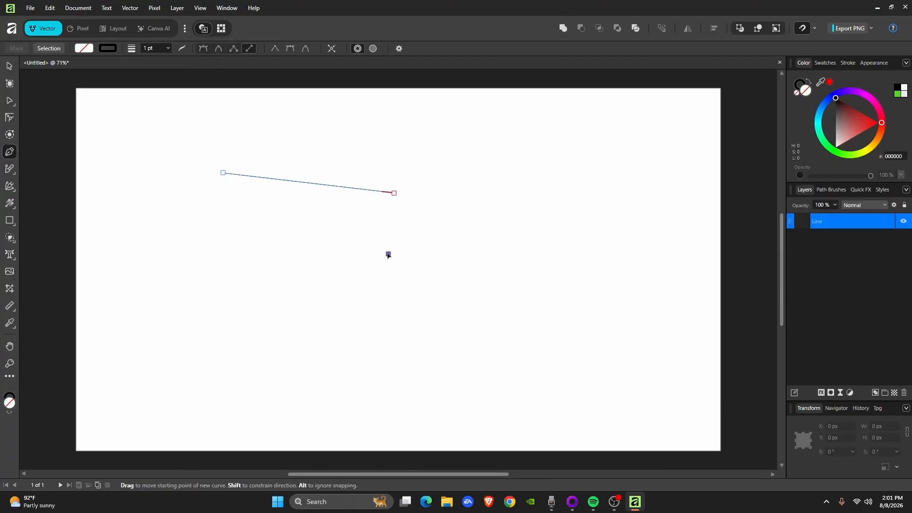
drag(388, 254, 294, 329)
drag(223, 173, 295, 328)
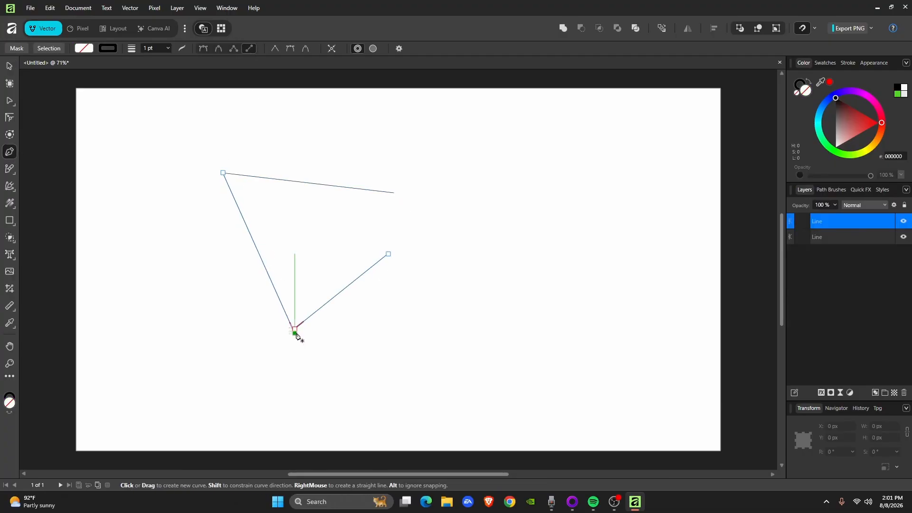
drag(390, 254, 394, 193)
- Select all four lines of the outline and merge them into a single layer
click(14, 65)
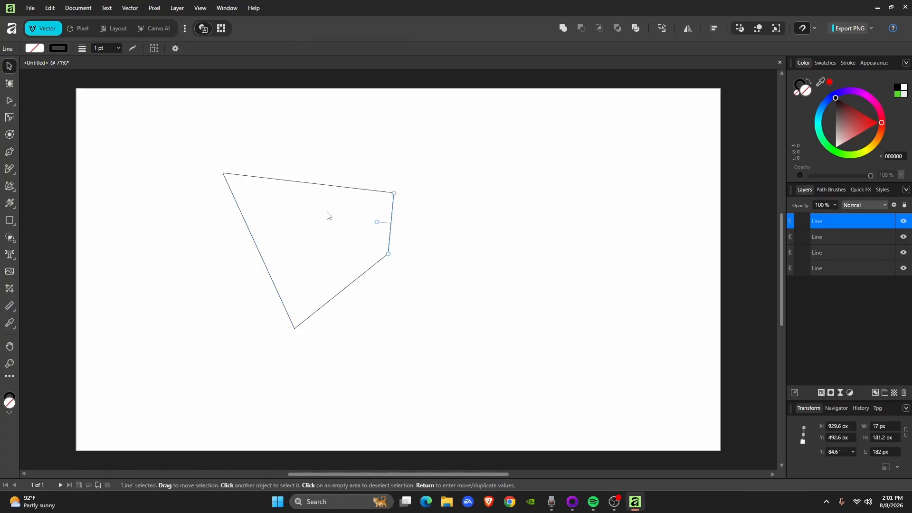
click(382, 194)
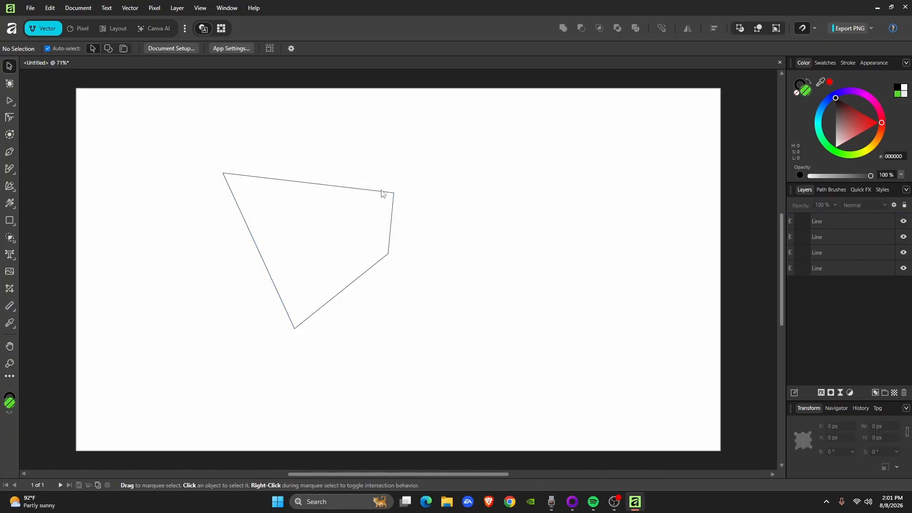
click(393, 204)
shift+click(357, 190)
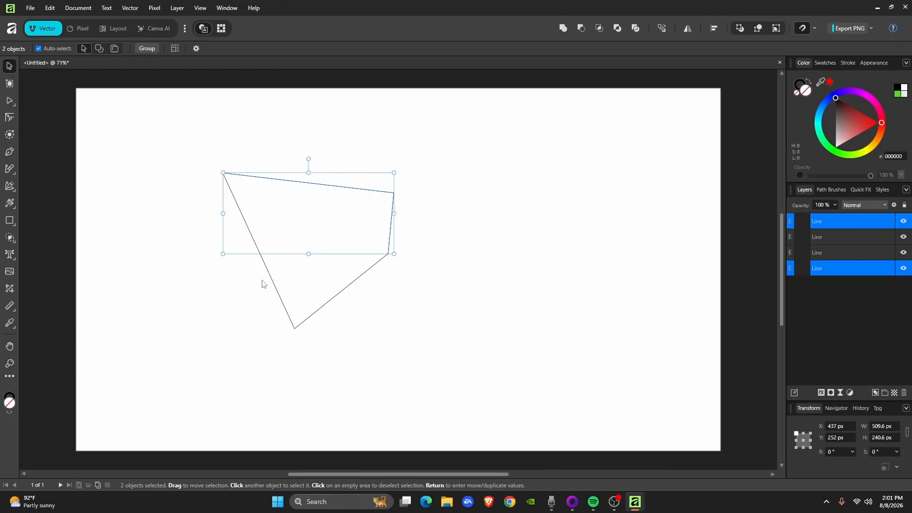
shift+click(318, 310)
shift+click(330, 302)
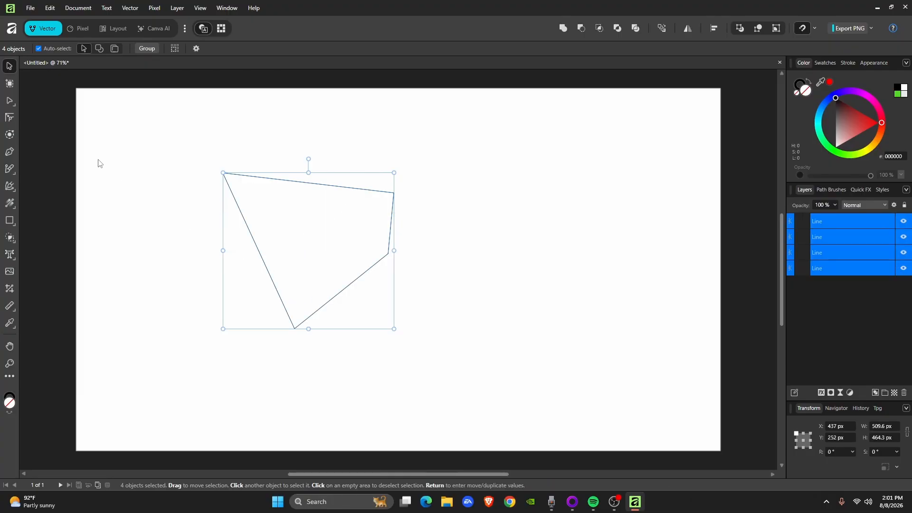
right_click(829, 218)
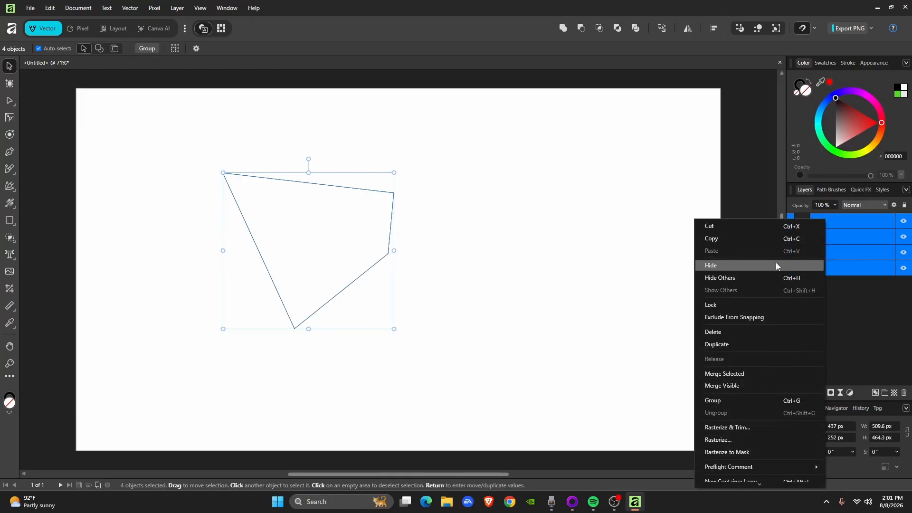
click(733, 373)
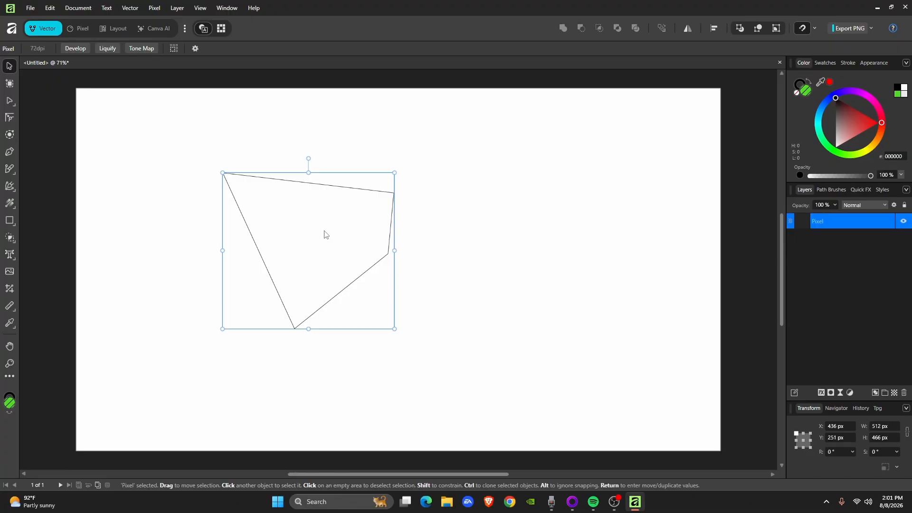
- Try the Node and Corner tools on the merged outline, and undo the merge to restore the separate lines
key(a)
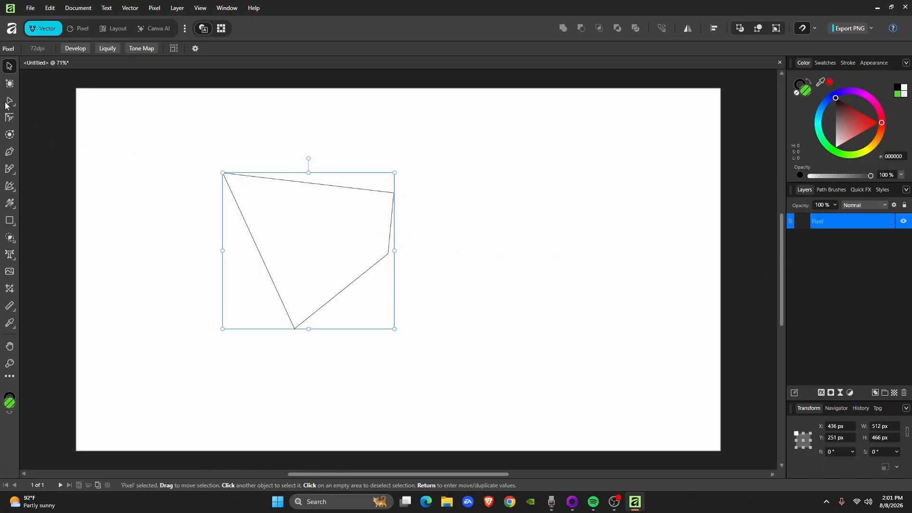
click(365, 199)
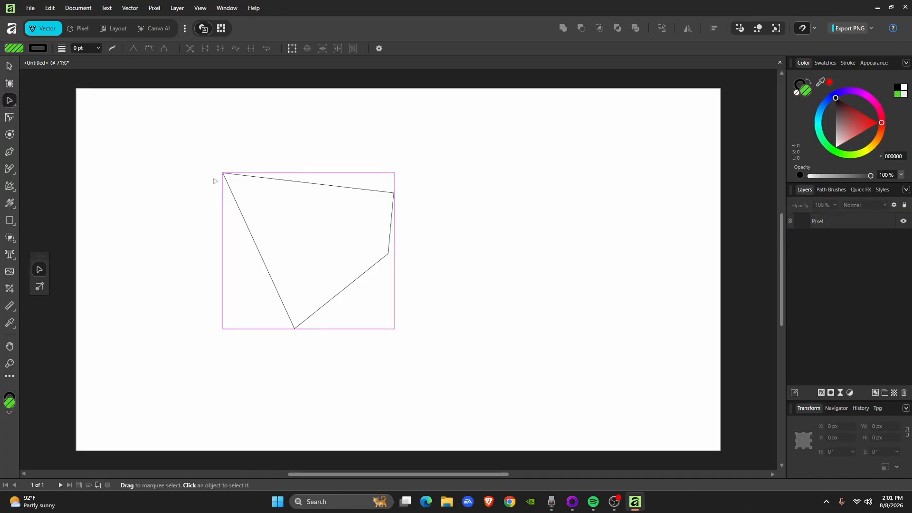
click(836, 224)
right_click(246, 198)
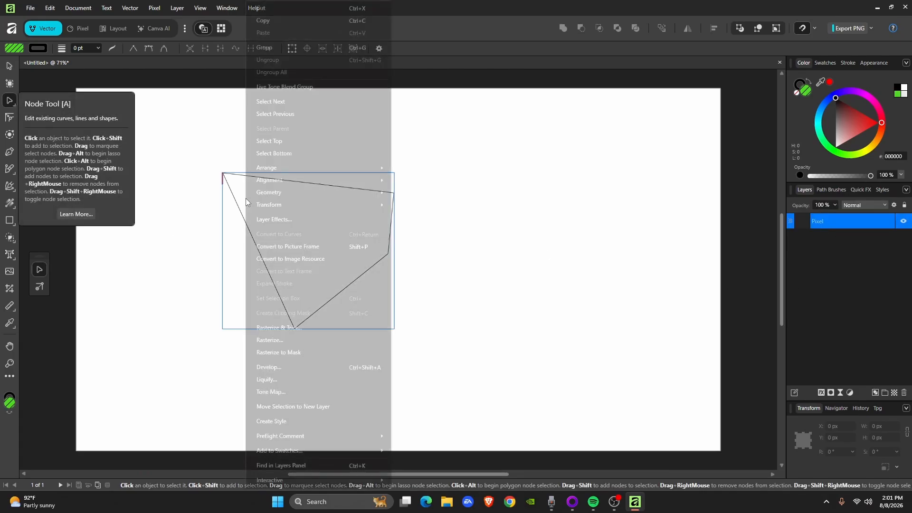
click(461, 247)
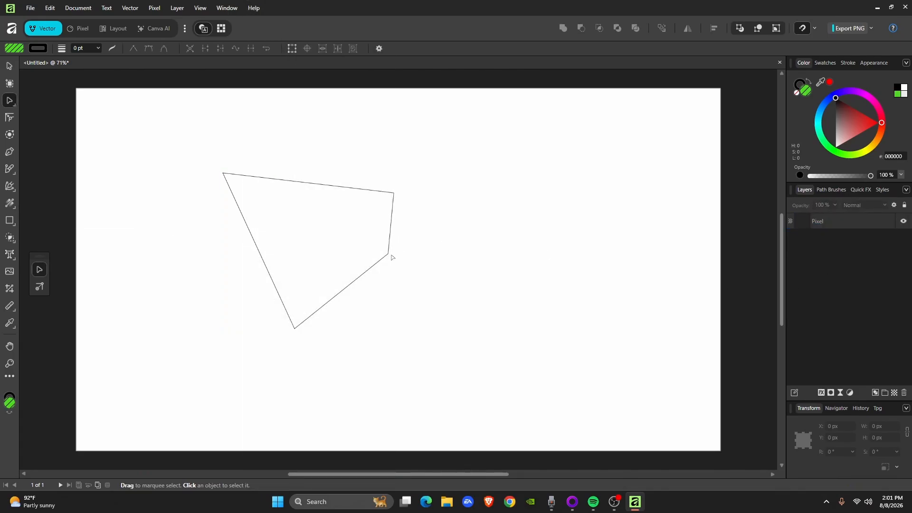
click(10, 118)
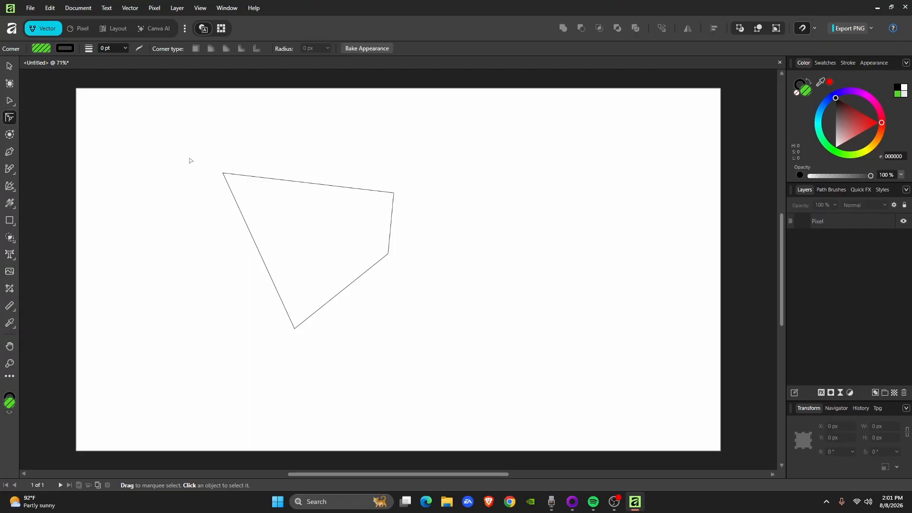
click(393, 195)
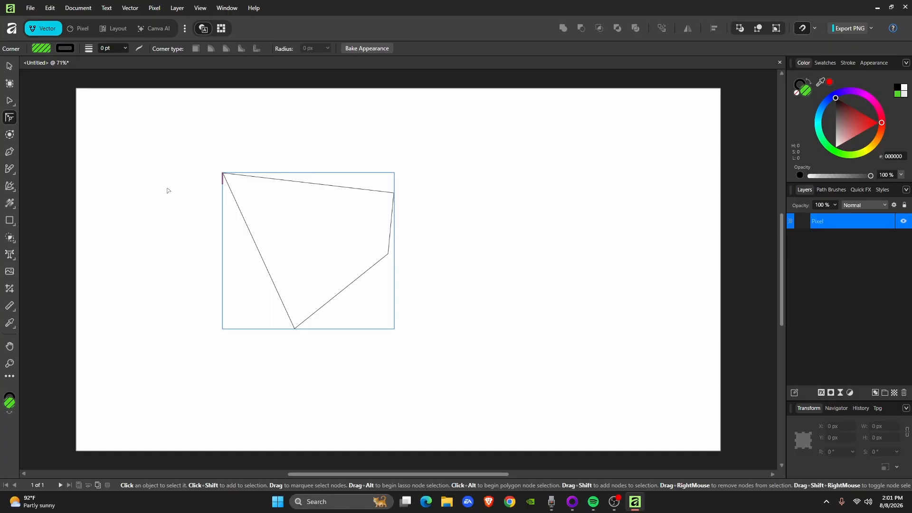
click(15, 99)
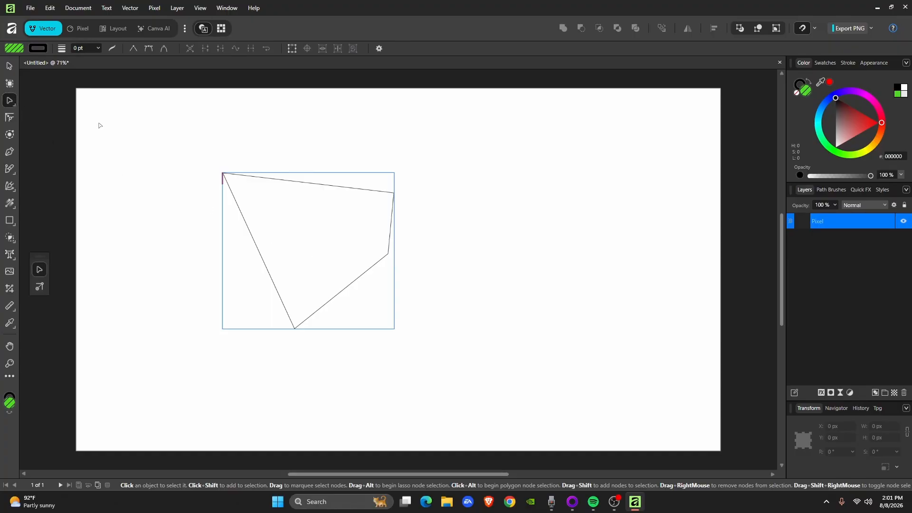
click(448, 215)
- Select all four lines of the outline together with the Node tool
click(393, 196)
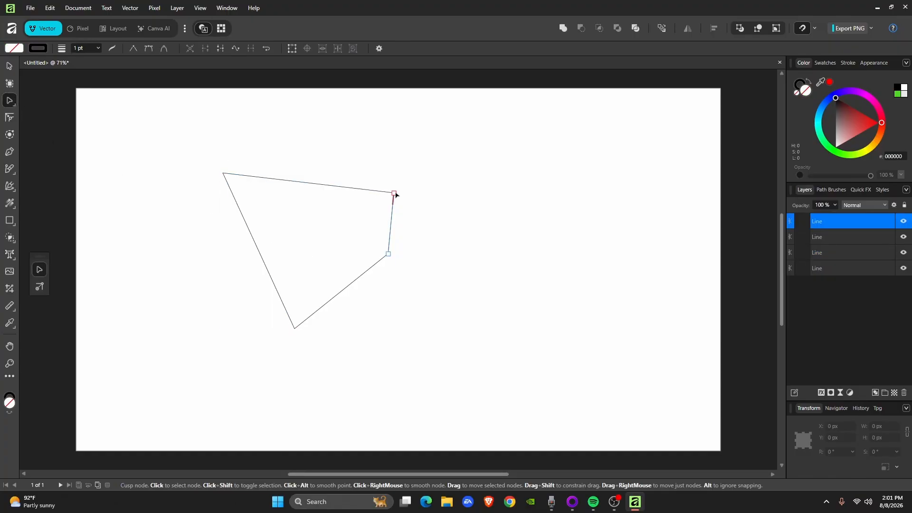
shift+click(373, 269)
shift+click(330, 186)
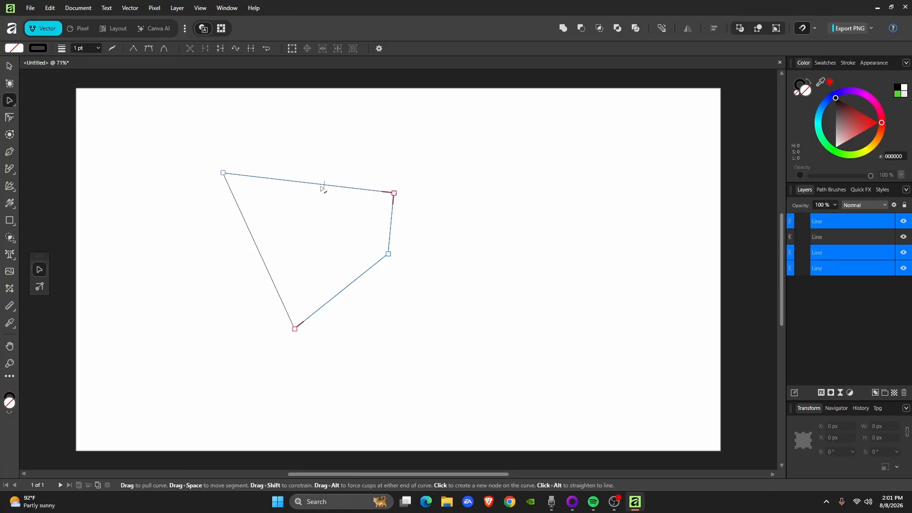
shift+click(241, 208)
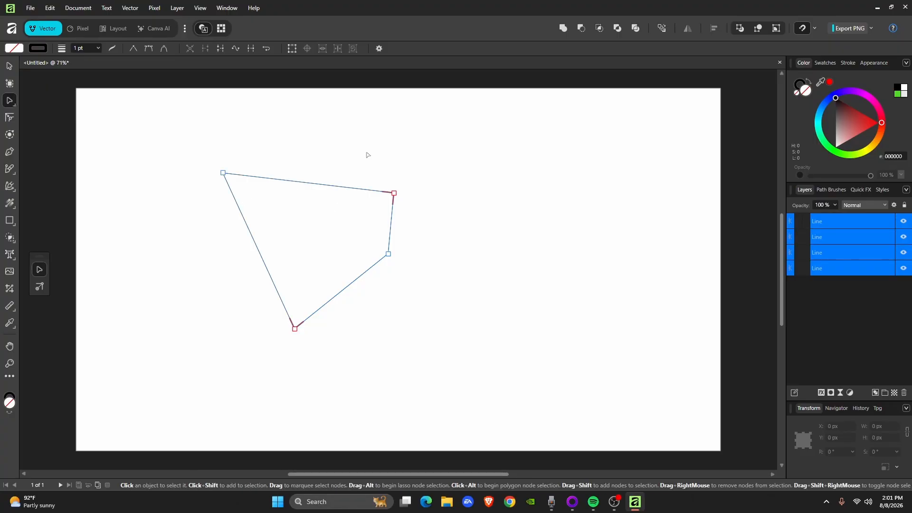
- Try moving the outline's upper-left node inward, undo it, and try the Corner tool on the outline's lower nodes
drag(223, 173, 267, 207)
key(ctrl+z)
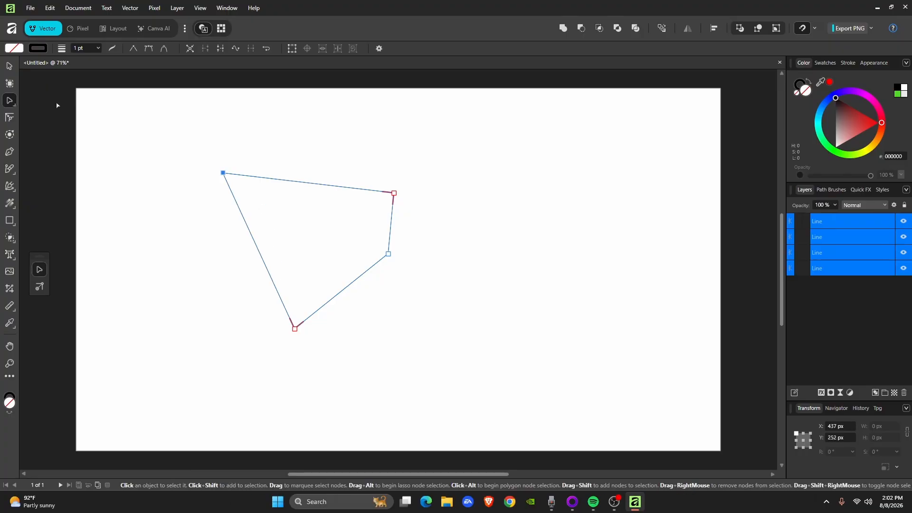
click(13, 118)
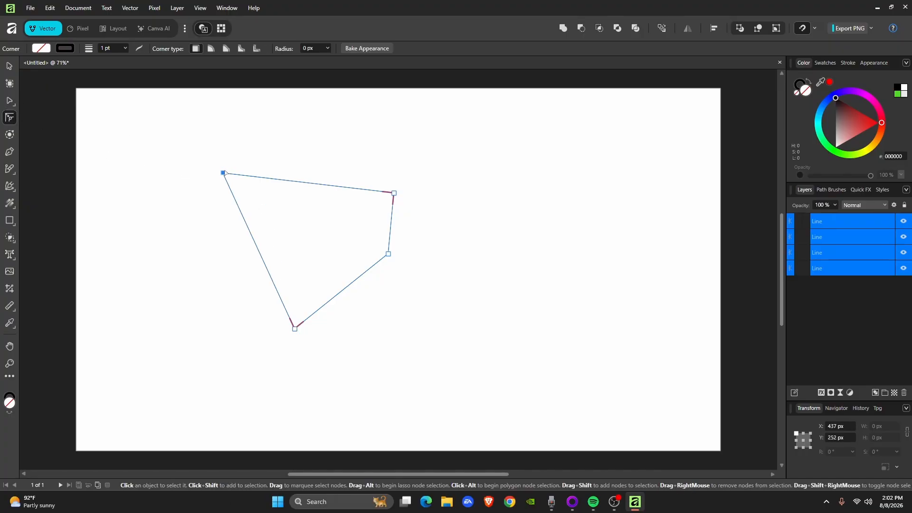
click(294, 329)
click(388, 254)
click(294, 328)
- Move the four lines together into the page's upper-left corner, to about X -53 px and Y 0 px
click(10, 151)
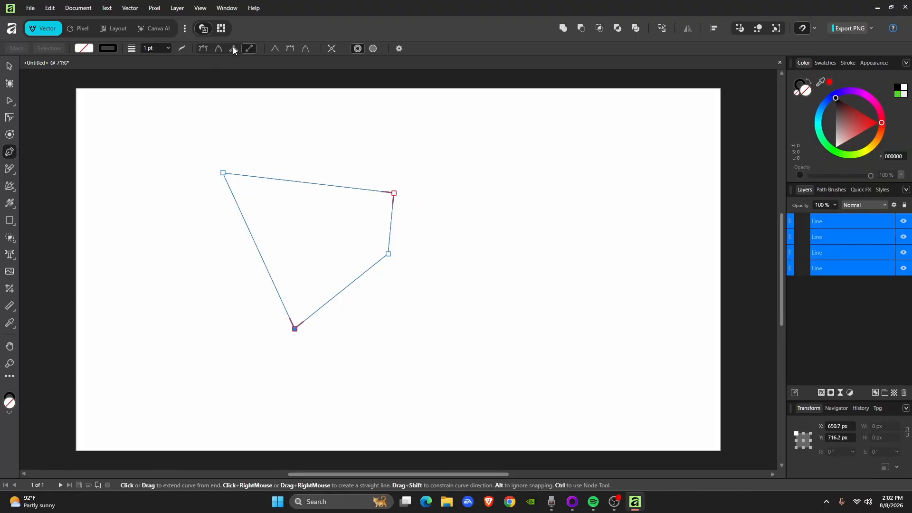
click(9, 66)
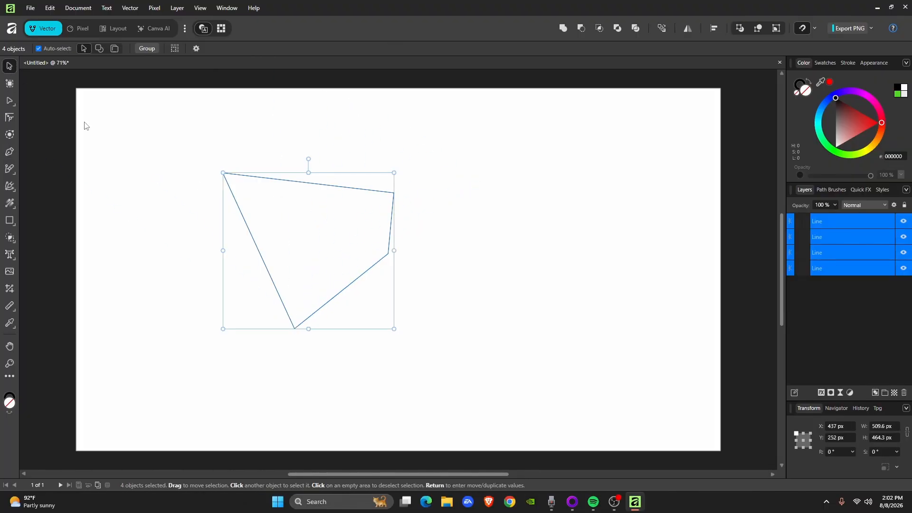
drag(346, 236, 182, 152)
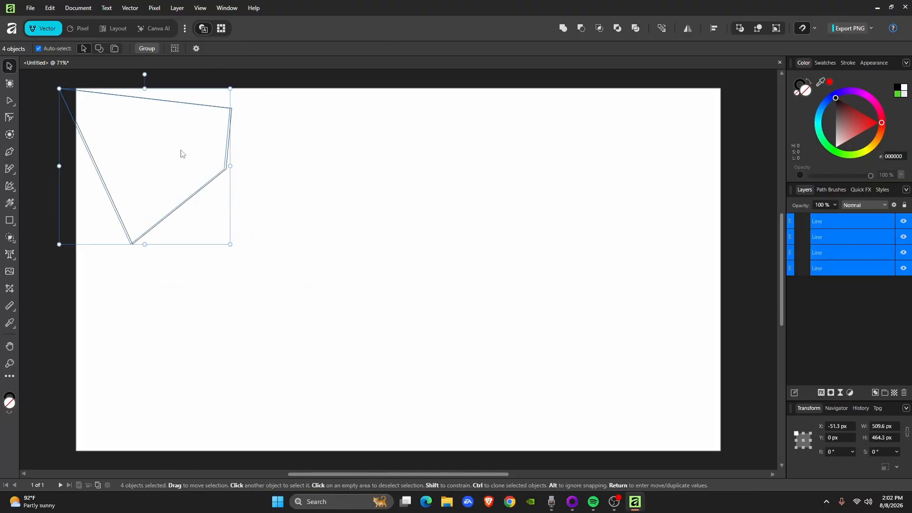
- Draw a closed four-sided shape about 406 × 212 px below the middle of the page with the Pen tool in polygon mode
click(9, 151)
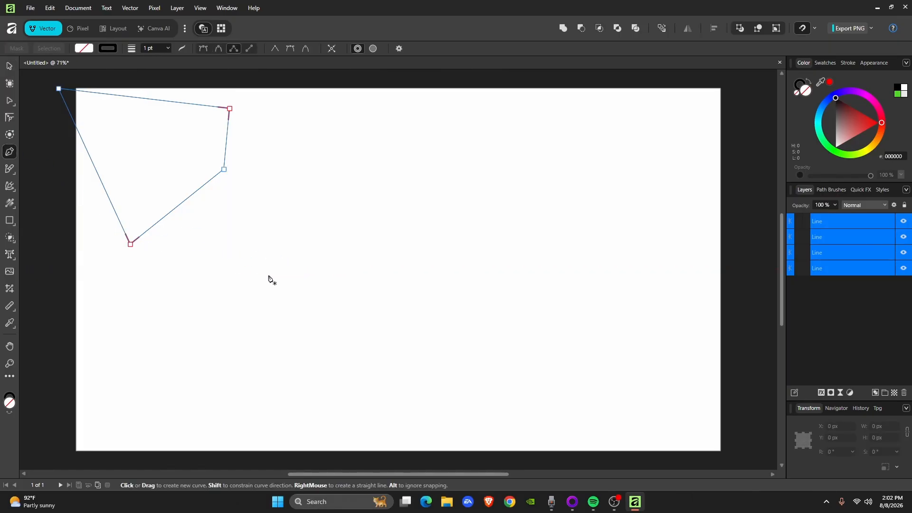
click(278, 265)
click(416, 270)
click(398, 311)
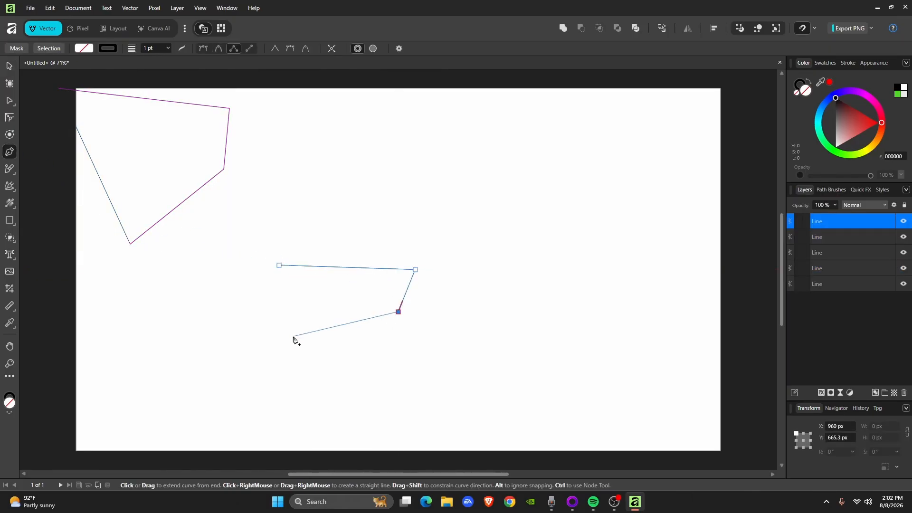
click(294, 337)
click(278, 265)
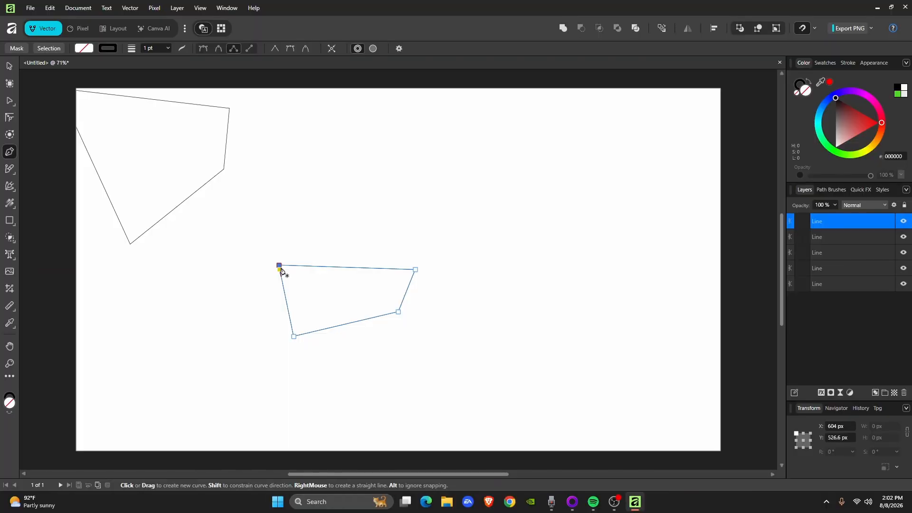
- Round the closed shape's upper-left corner with the Corner tool to a radius of about 139 px
click(14, 65)
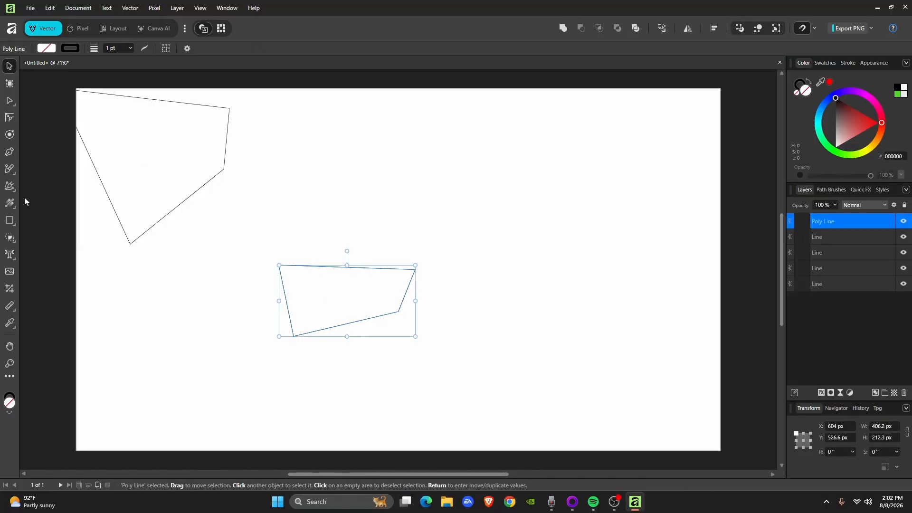
click(12, 110)
click(43, 98)
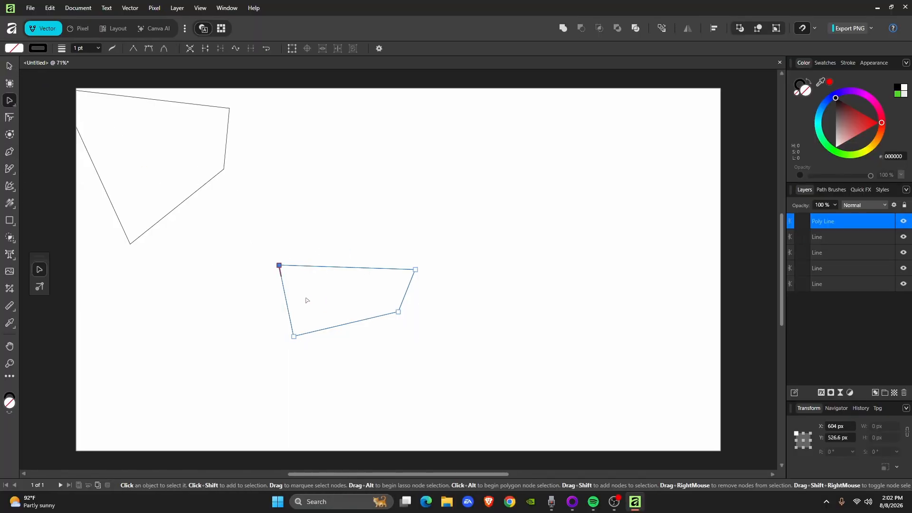
click(9, 117)
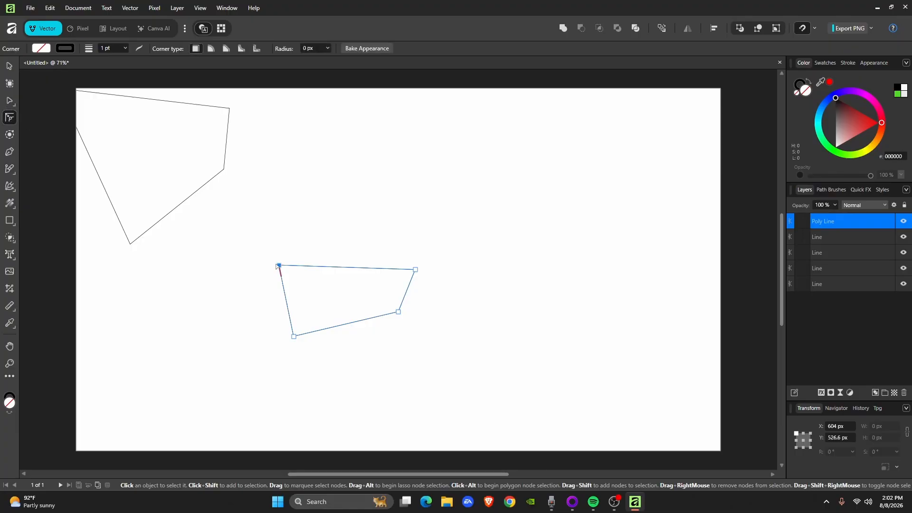
drag(285, 270, 343, 292)
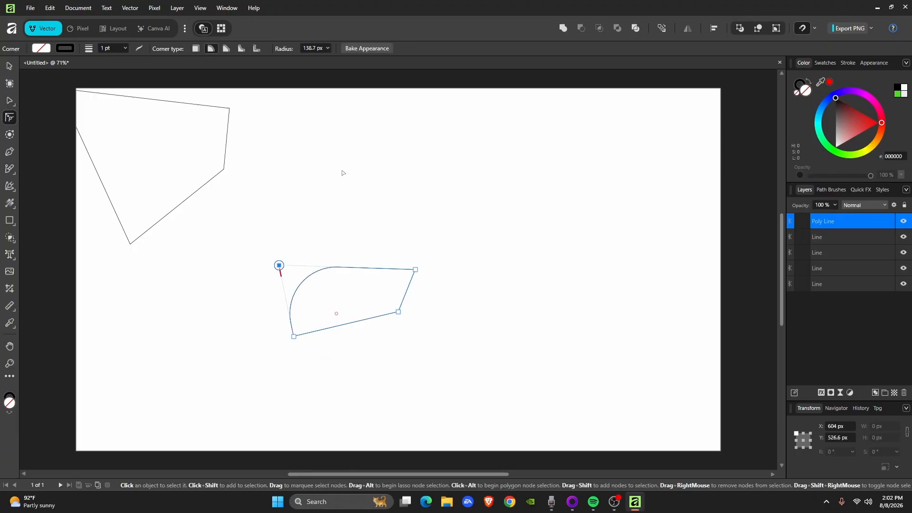
- Delete the rounded shape, and select and delete the four separate lines in the page's upper-left corner
click(9, 66)
key(Delete)
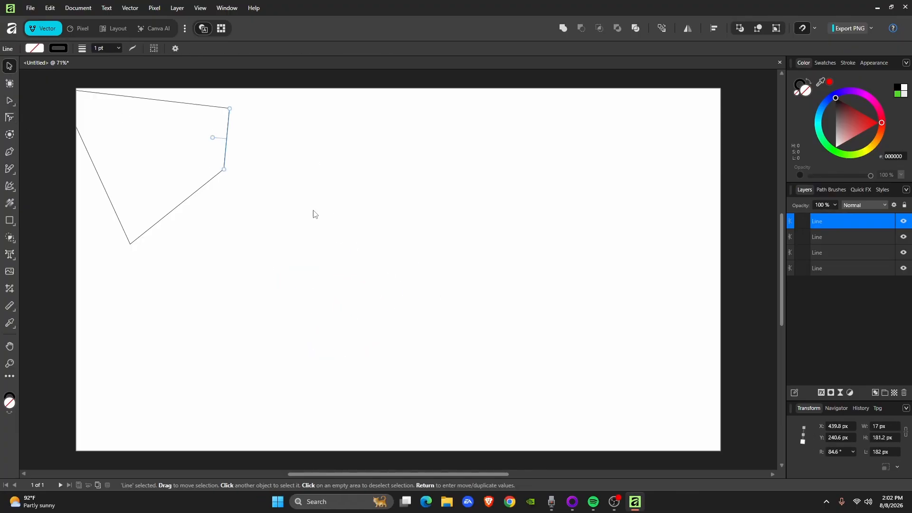
key(a)
shift+click(194, 197)
click(9, 67)
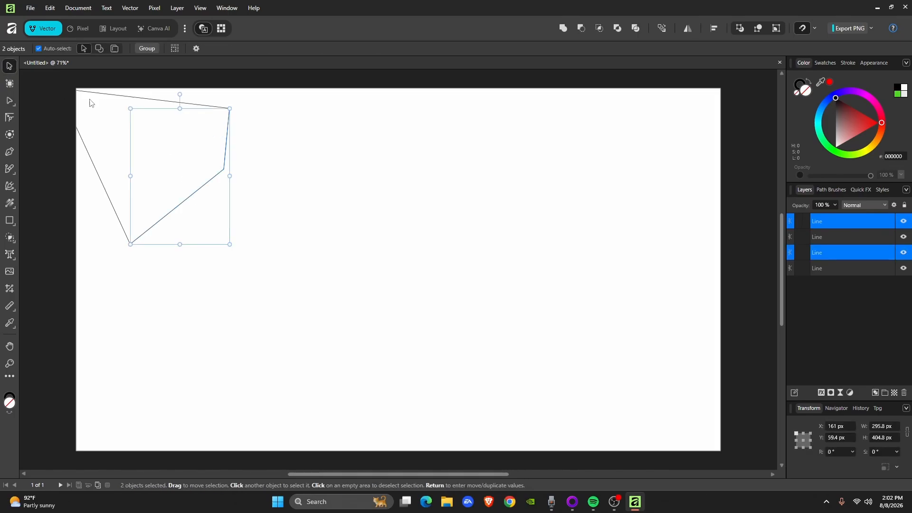
click(153, 97)
click(203, 179)
shift+click(210, 182)
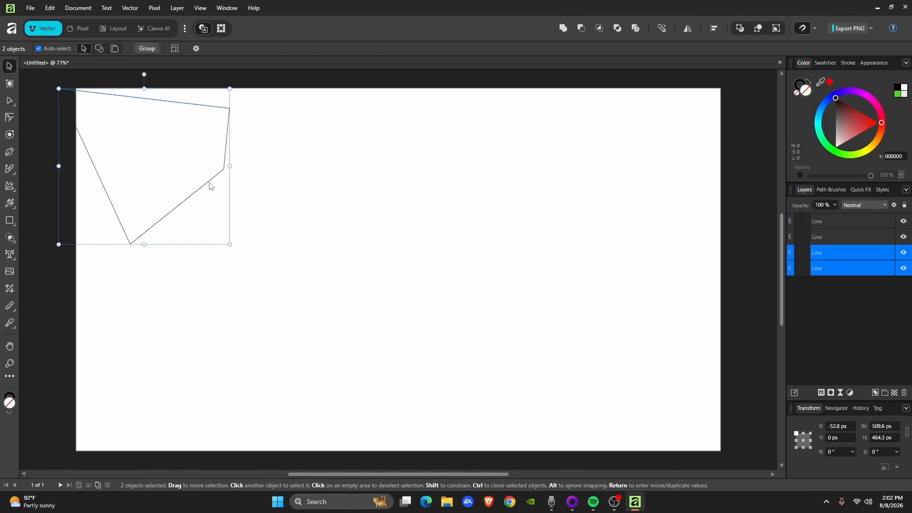
shift+click(225, 150)
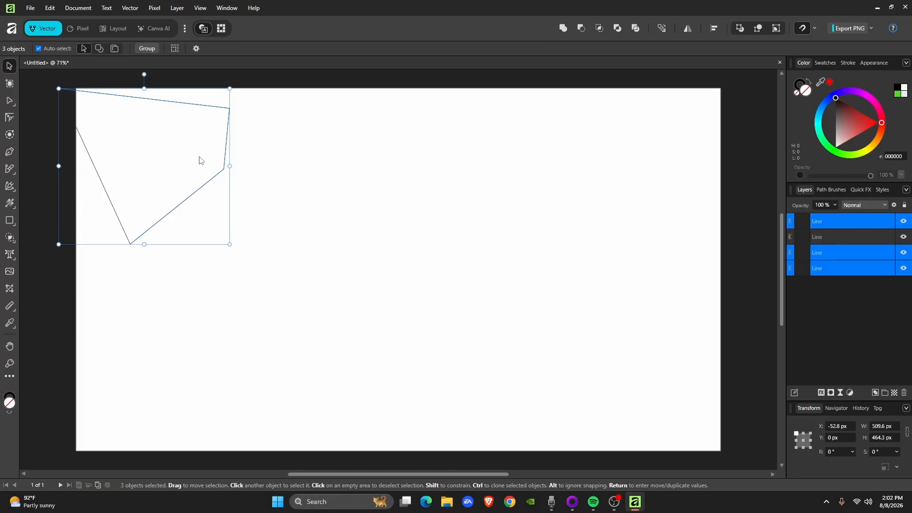
shift+click(105, 186)
key(Delete)
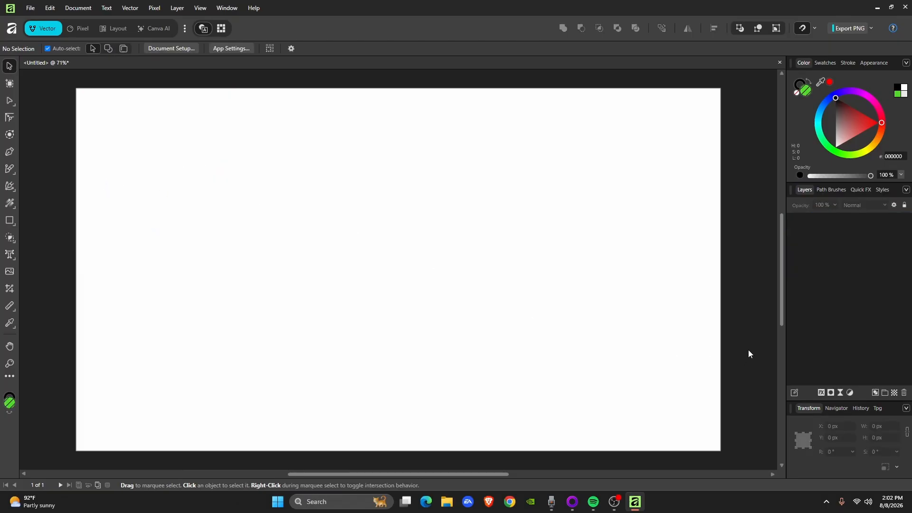
- Draw a rectangle about 699 × 658 px near the middle of the page
click(840, 392)
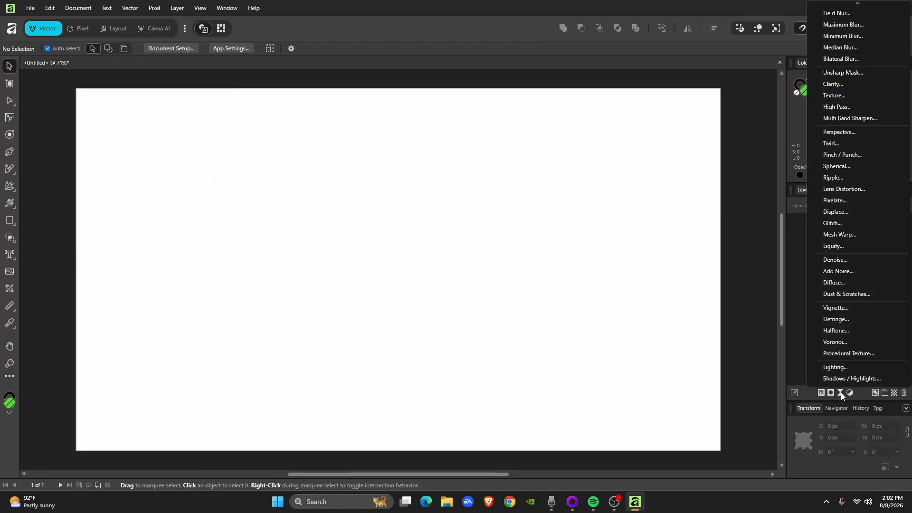
click(9, 220)
drag(247, 168, 482, 389)
- Replace the rectangle's hatch fill with the recently used solid green swatch
click(57, 50)
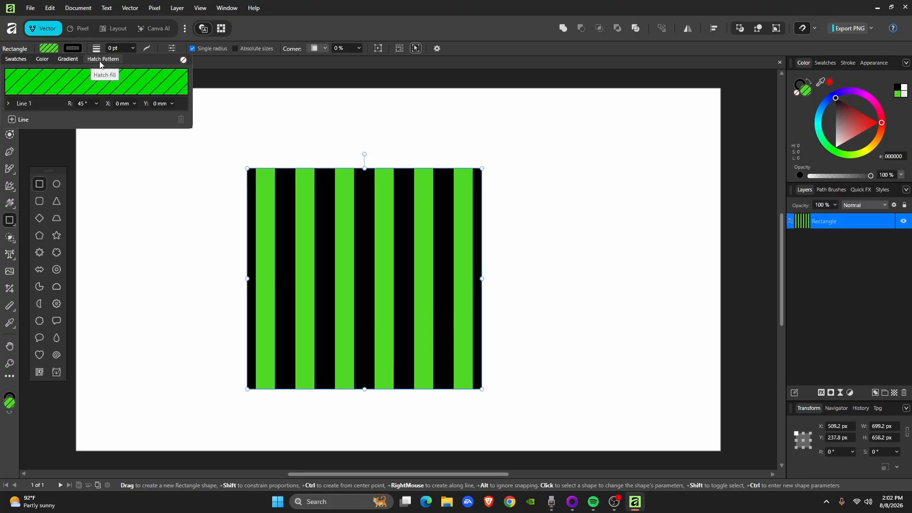
click(42, 59)
click(15, 59)
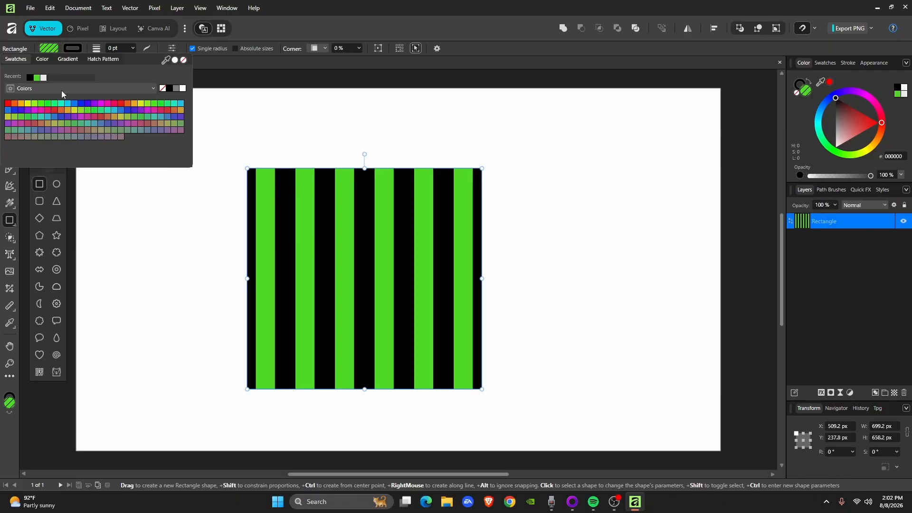
click(39, 77)
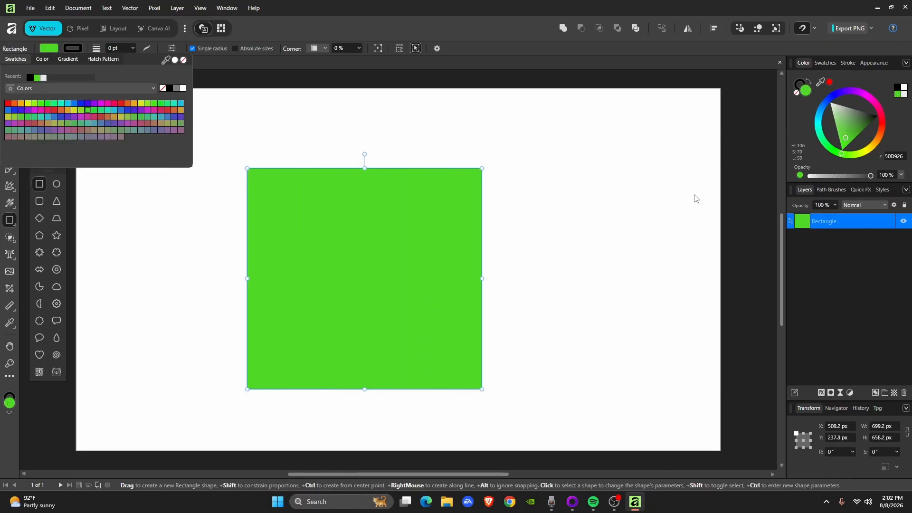
click(698, 278)
key(ctrl+a)
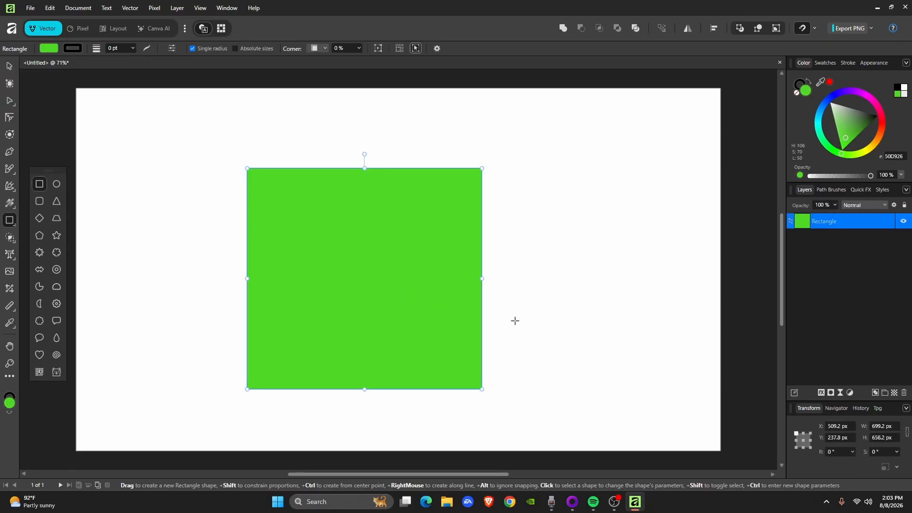
- Add a live Halftone filter to the rectangle with a cell size of about 20 and the Color screen
click(841, 392)
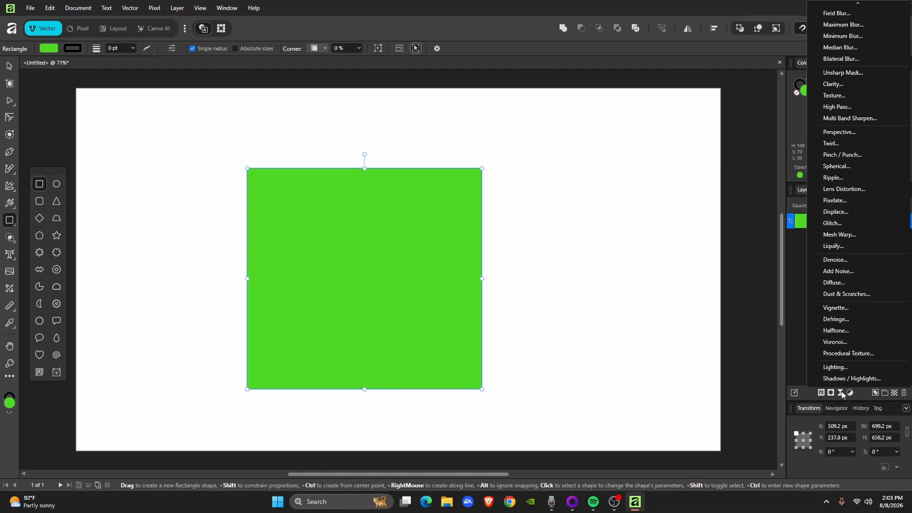
click(859, 328)
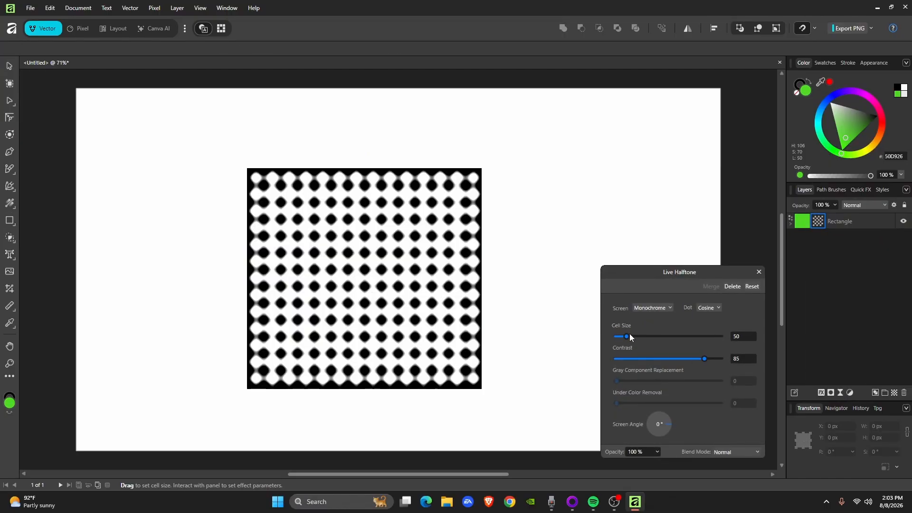
drag(627, 336, 621, 338)
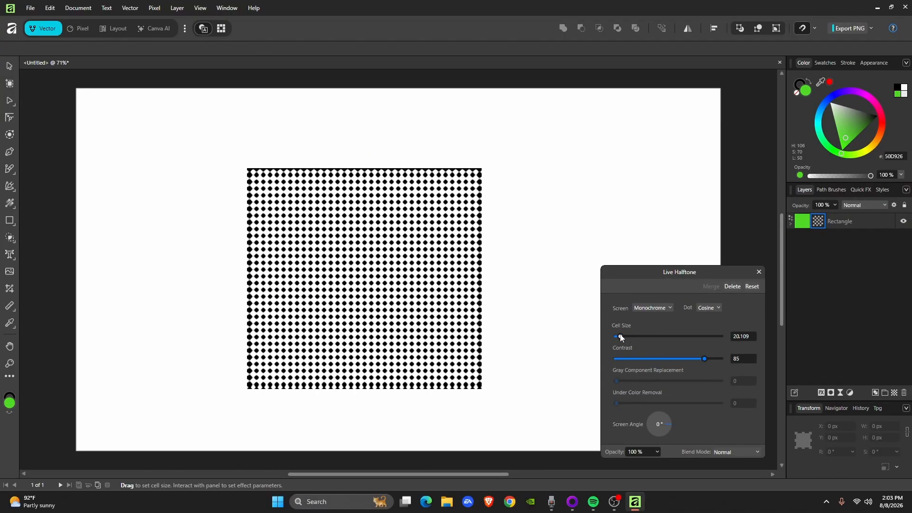
click(652, 308)
click(658, 326)
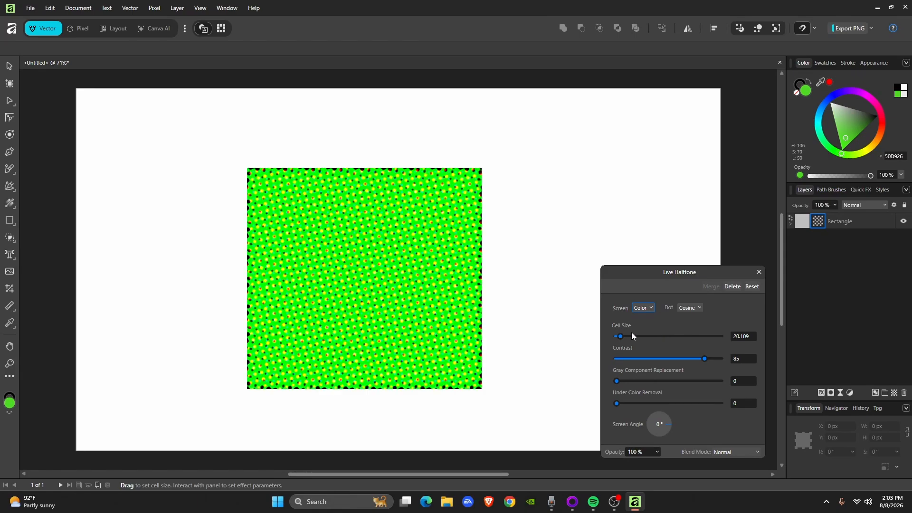
drag(620, 336, 620, 335)
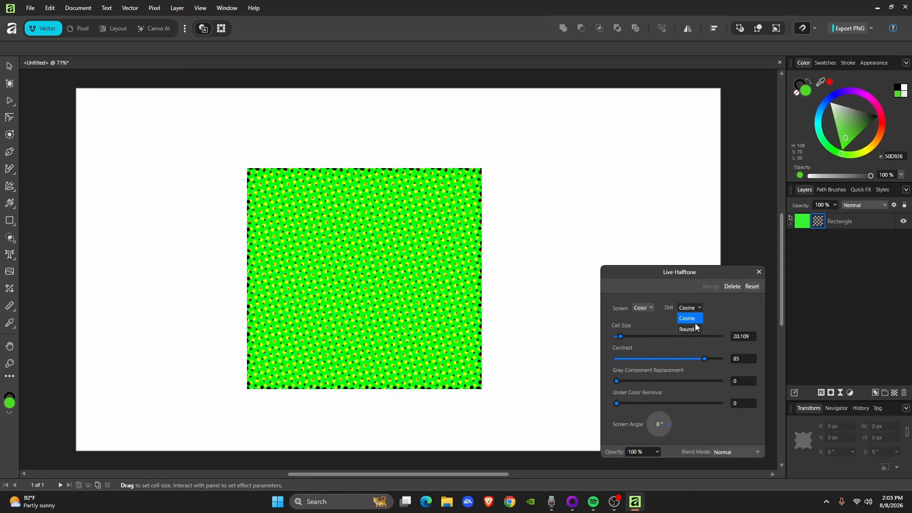
- Try the Halftone's Round dot type, return to Cosine, and lower the contrast to about 82
click(694, 328)
click(699, 308)
click(698, 319)
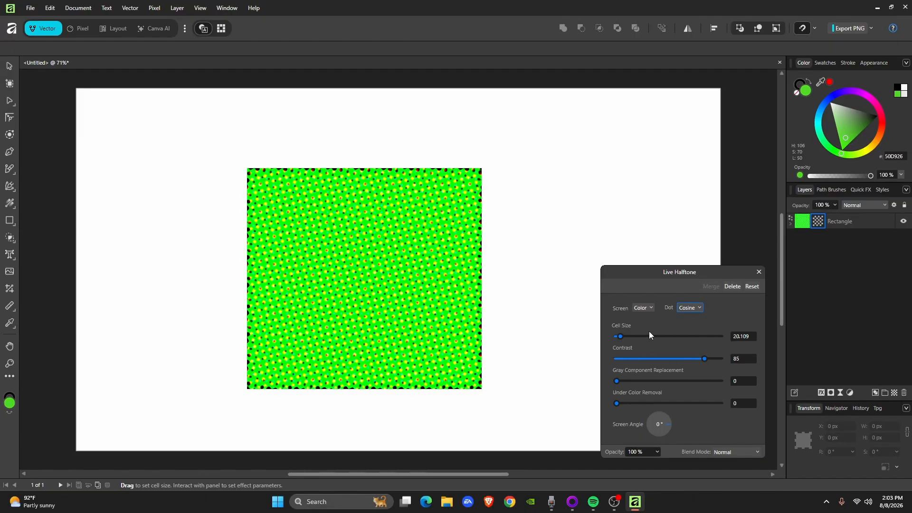
mouse_move(704, 360)
mouse_down()
mouse_move(717, 361)
mouse_move(674, 358)
mouse_move(702, 358)
mouse_up()
- Reopen the Halftone filter's settings from the rectangle's layer and delete the filter
double_click(819, 222)
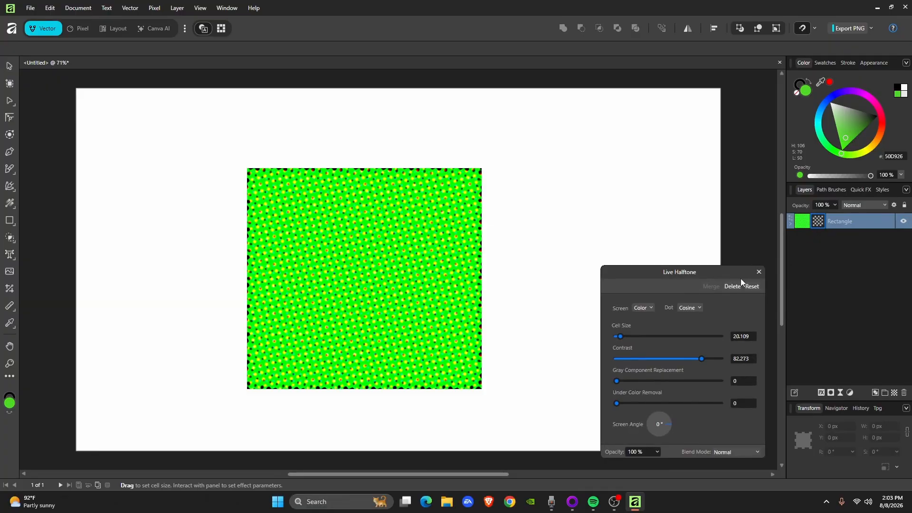
click(756, 273)
click(730, 287)
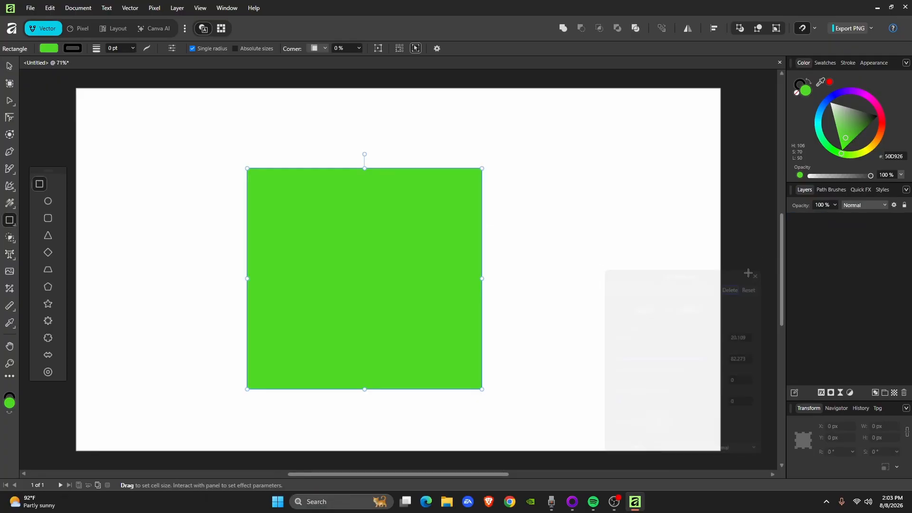
- Add a live Add Noise filter to the rectangle with monochromatic Gaussian noise at 61% intensity
click(840, 392)
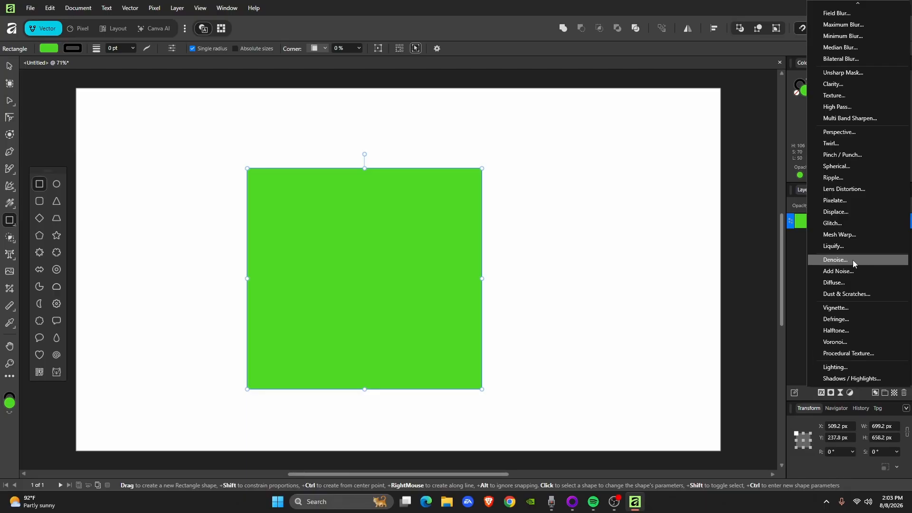
click(854, 275)
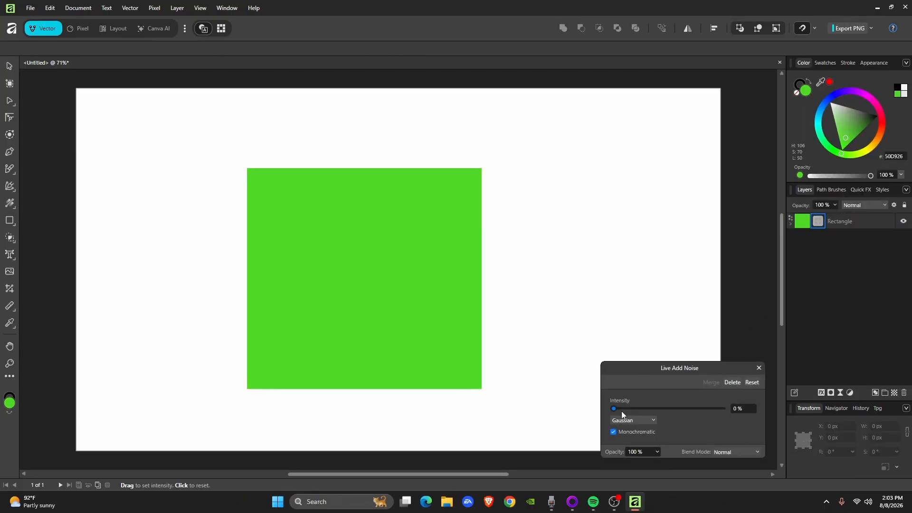
drag(621, 409, 685, 409)
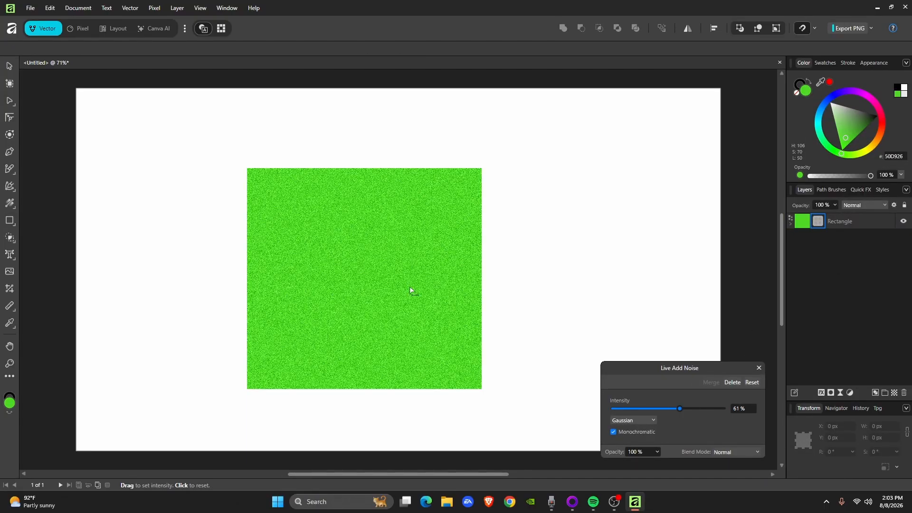
click(759, 367)
key(m)
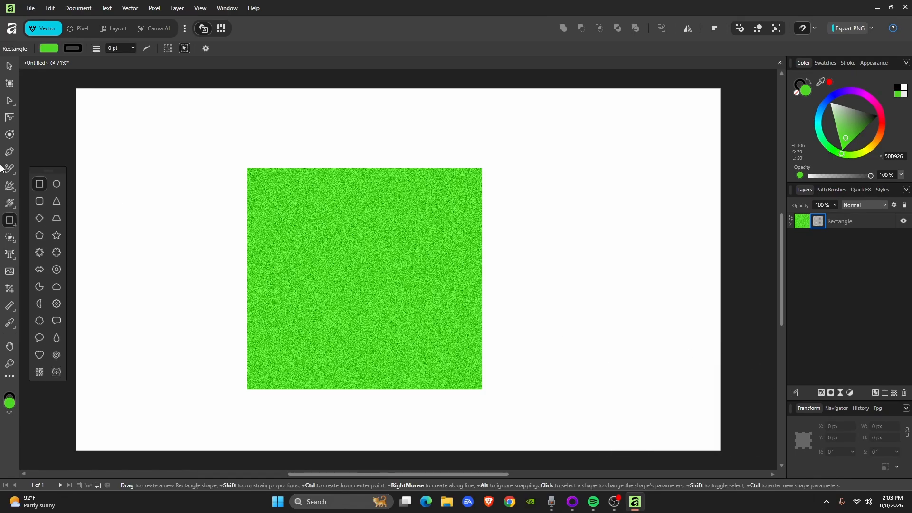
- Start an Art Text object about 237 pt high over the rectangle's upper edge and choose the favorite font OCR A Extended
click(11, 256)
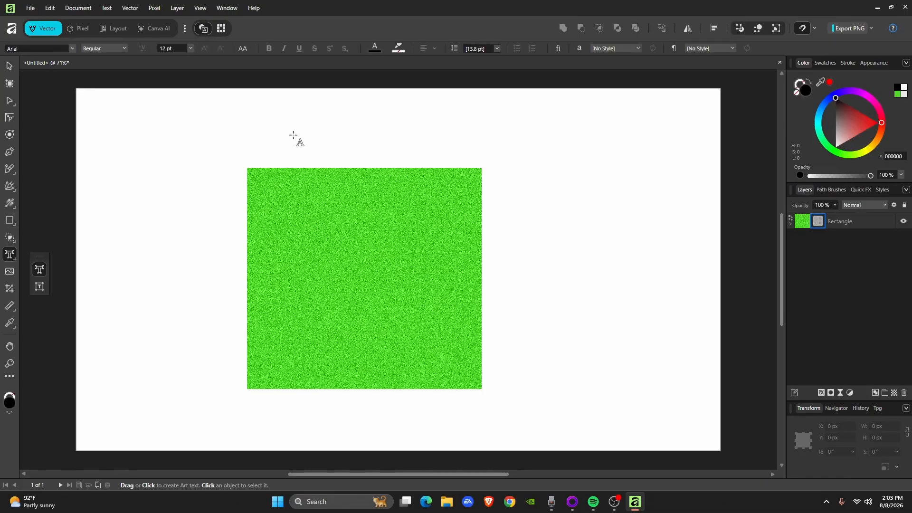
drag(284, 115, 373, 171)
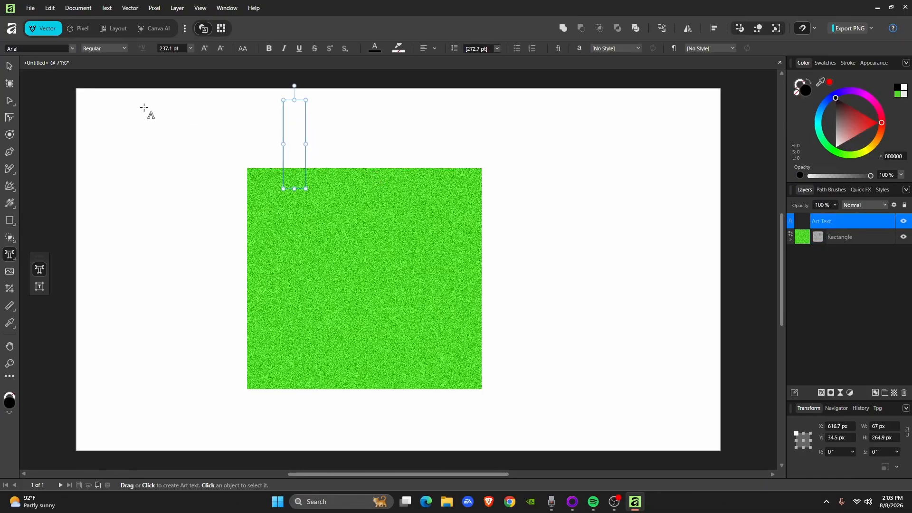
click(73, 49)
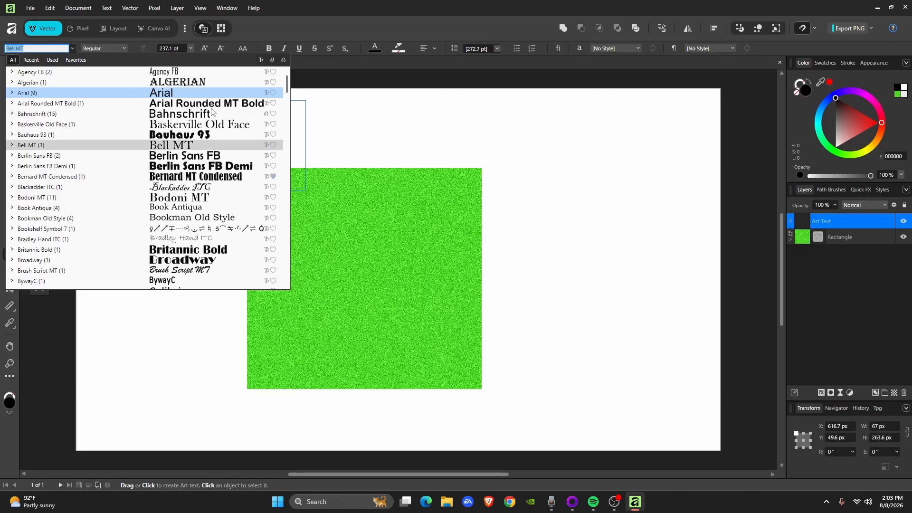
click(75, 61)
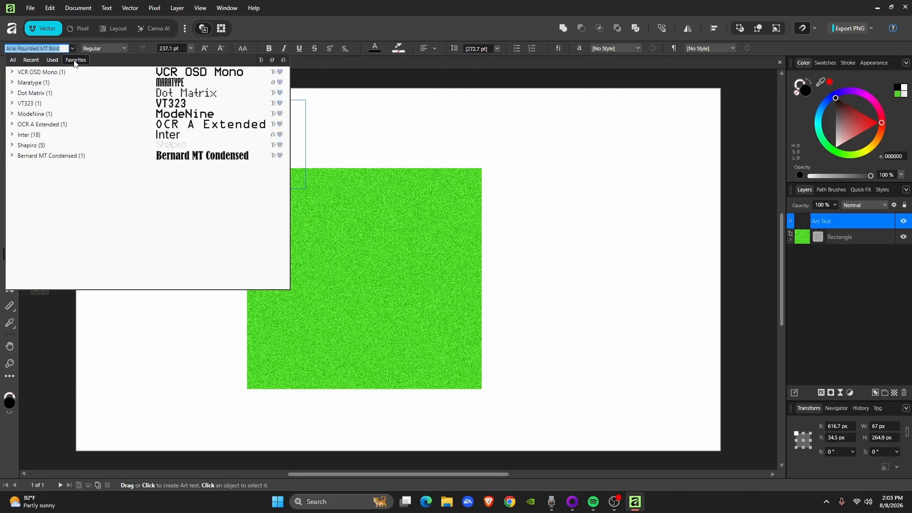
click(354, 166)
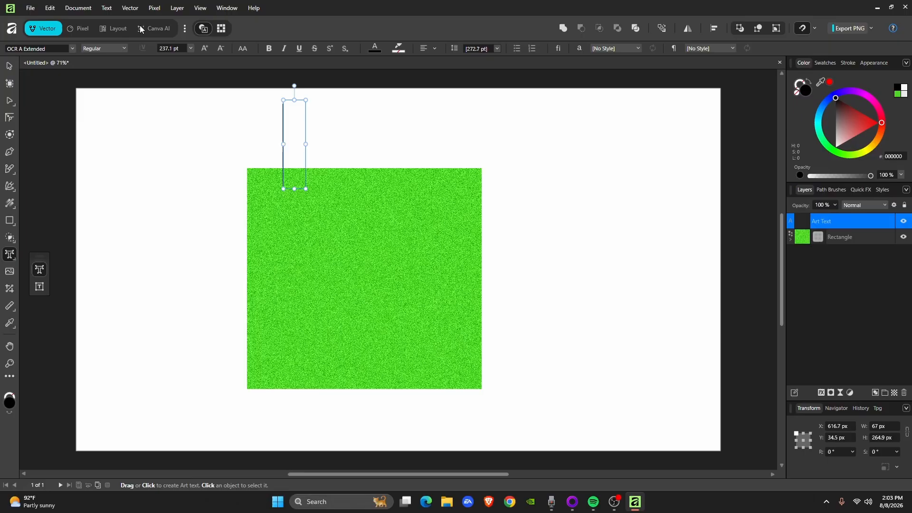
- Set the Art Text's font size to 144 pt
click(186, 48)
click(190, 49)
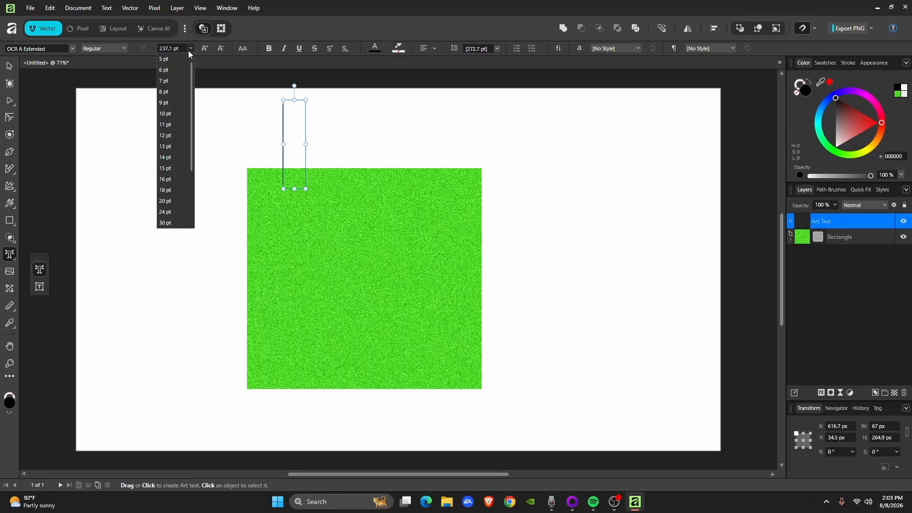
scroll(177, 217, down, 2)
click(176, 215)
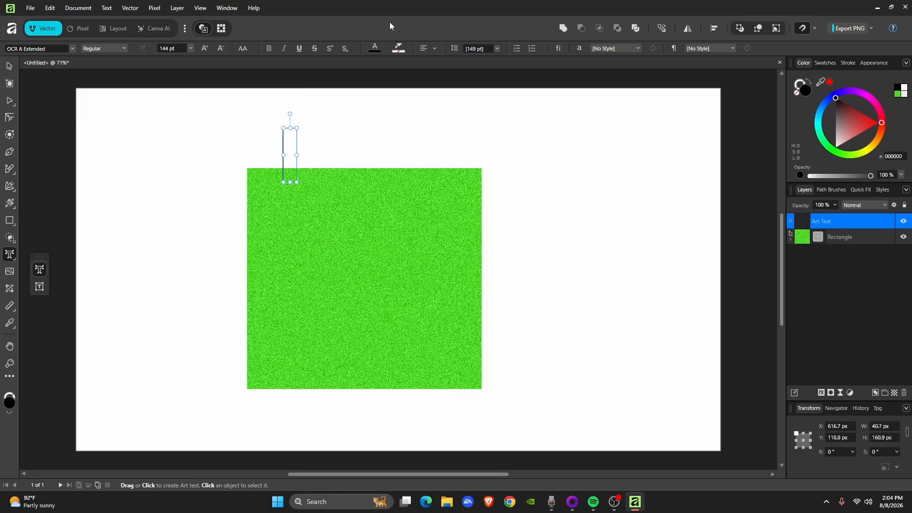
click(373, 47)
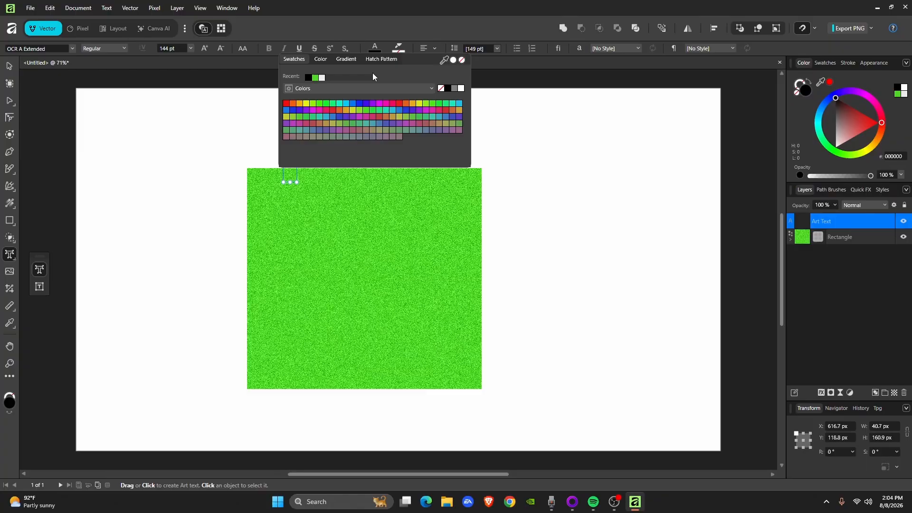
click(403, 48)
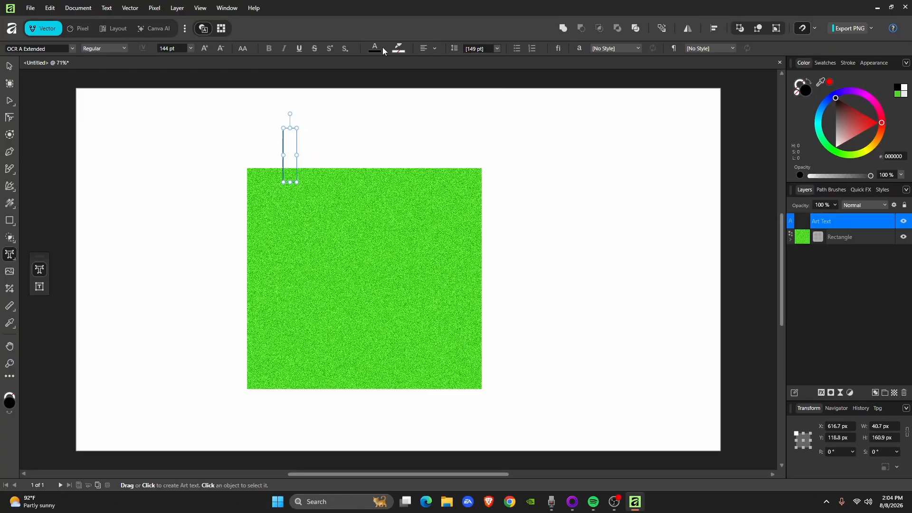
click(373, 48)
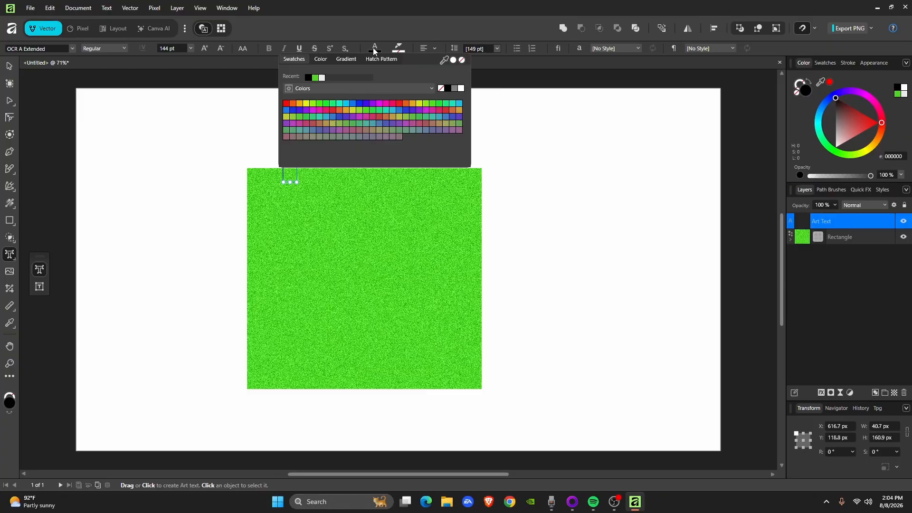
click(495, 49)
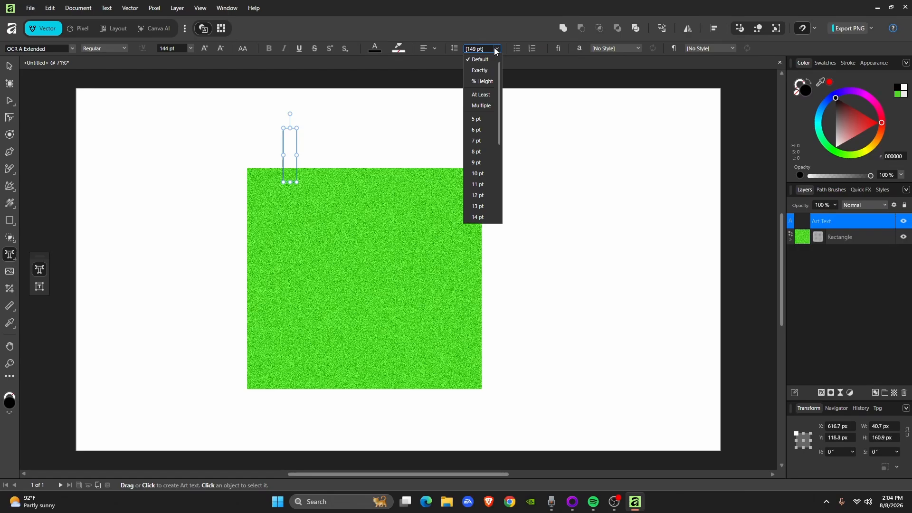
click(495, 51)
- Enter the sample lines "sadkjfhkljsdhf" and "dsdfhjksa" in the Art Text and set the leading to 144 pt
click(287, 151)
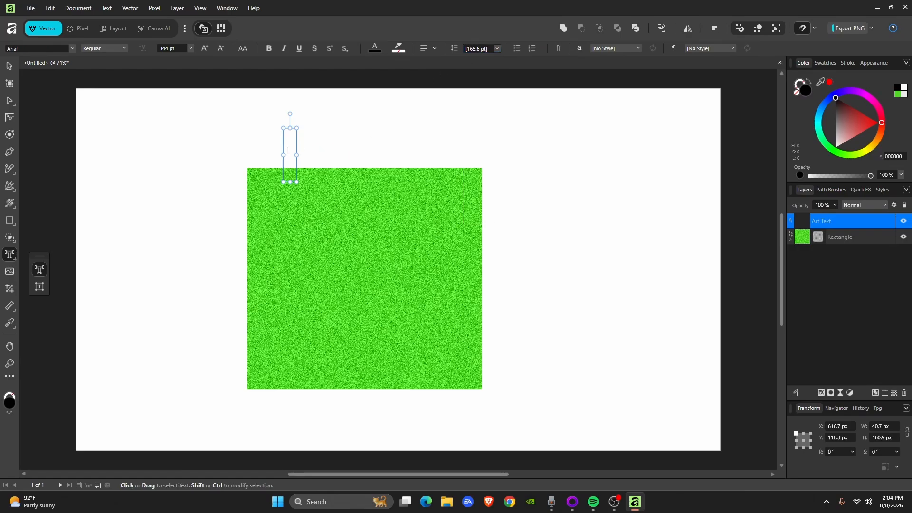
text(sadkjfhkljsdhf)
key(Return)
text(dsdfhjksa)
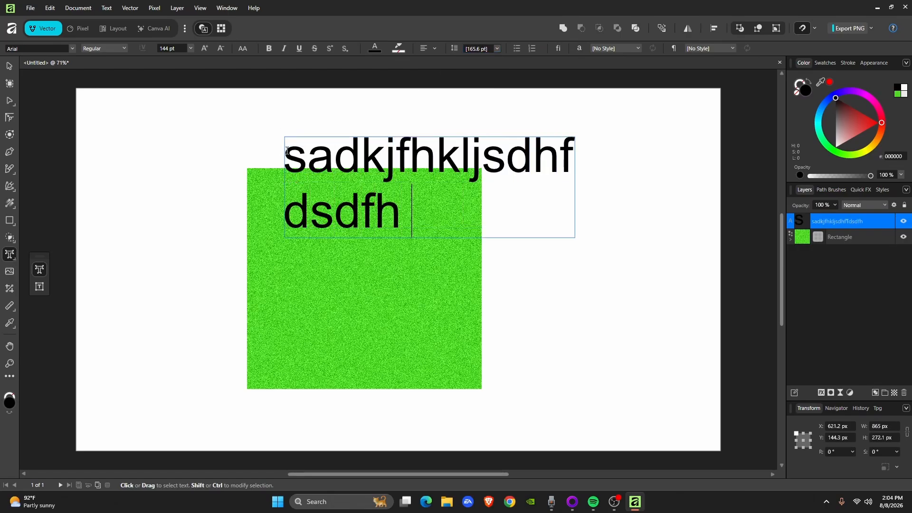
click(497, 49)
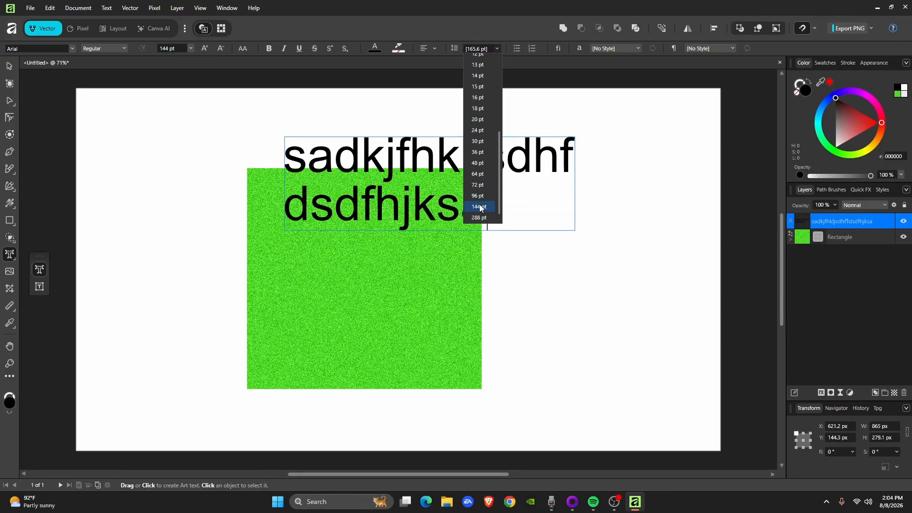
click(479, 207)
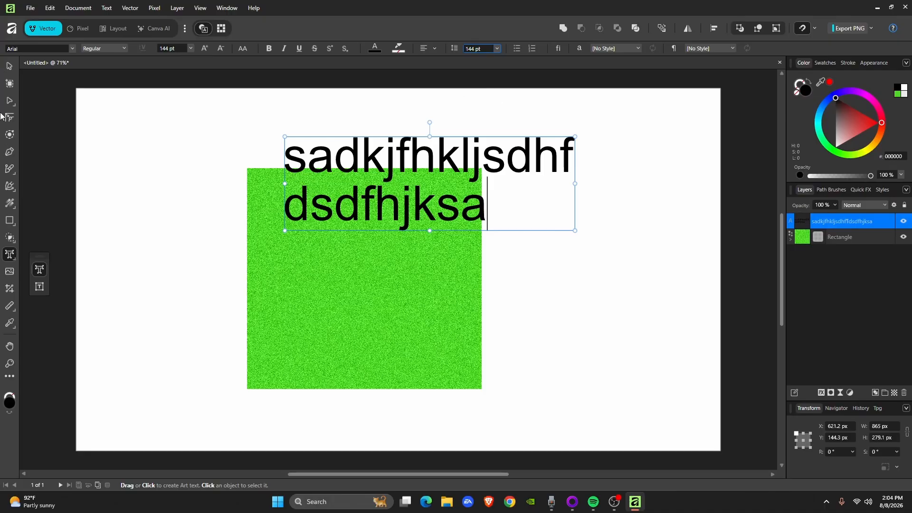
- Delete the two-line Art Text and the noisy green rectangle from the page
key(Escape)
key(Delete)
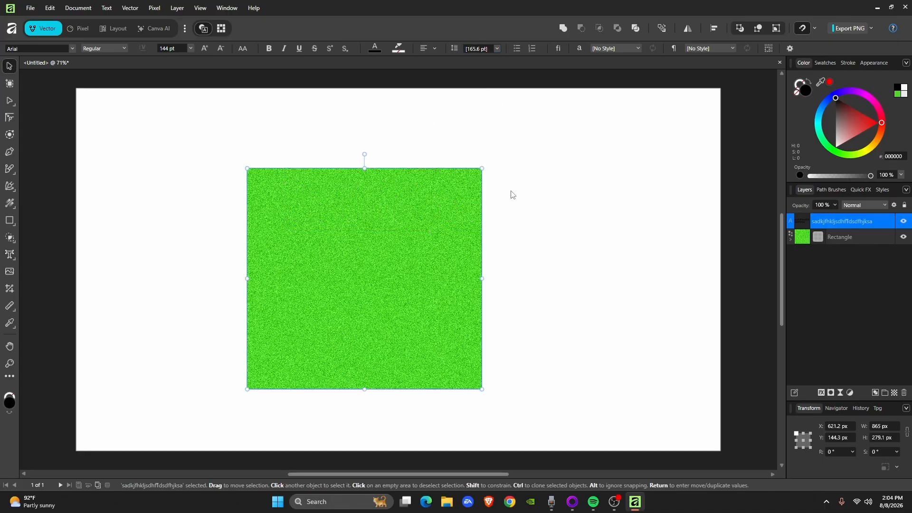
key(Delete)
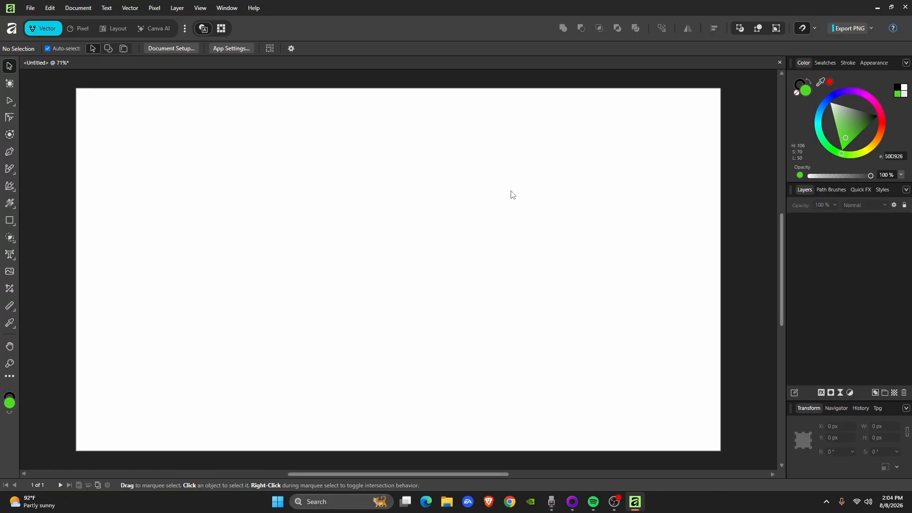